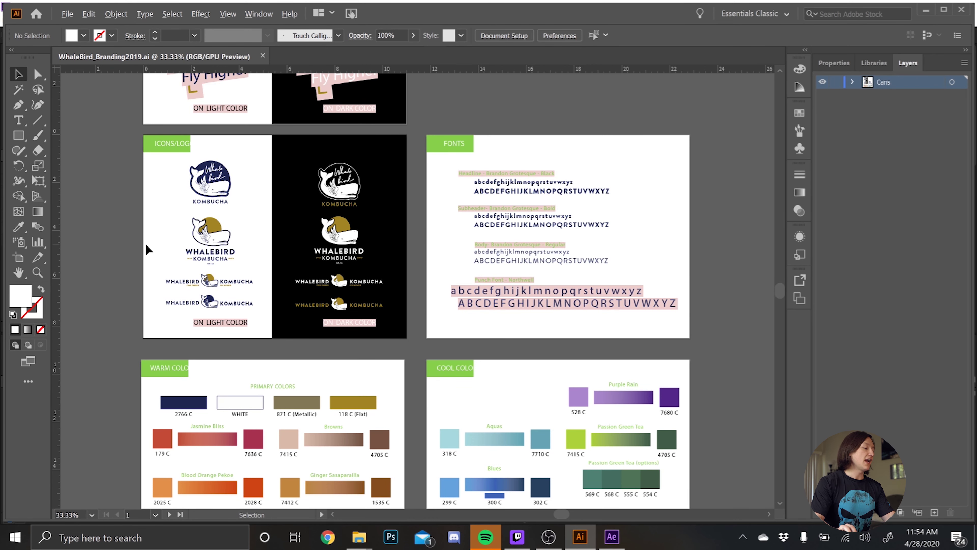
# Zoom in to 100% on the Whalebird logo variations on the Icons/Logo artboard.
pyautogui.scroll(3, 148, 249)
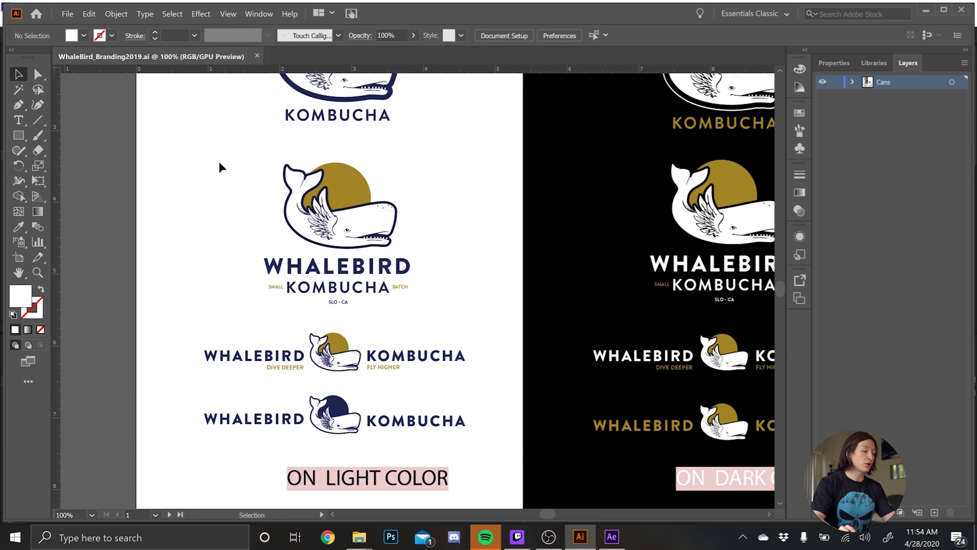
# Select the stacked Whalebird logo and create a new 3840 × 2160 px 4K UHD document.
pyautogui.moveTo(213, 151); pyautogui.dragTo(491, 312)
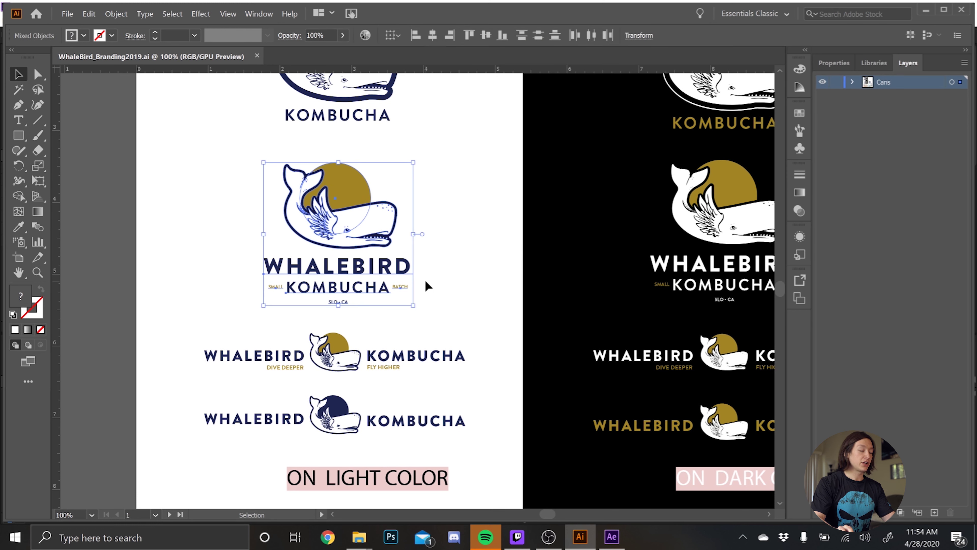
pyautogui.click(68, 14)
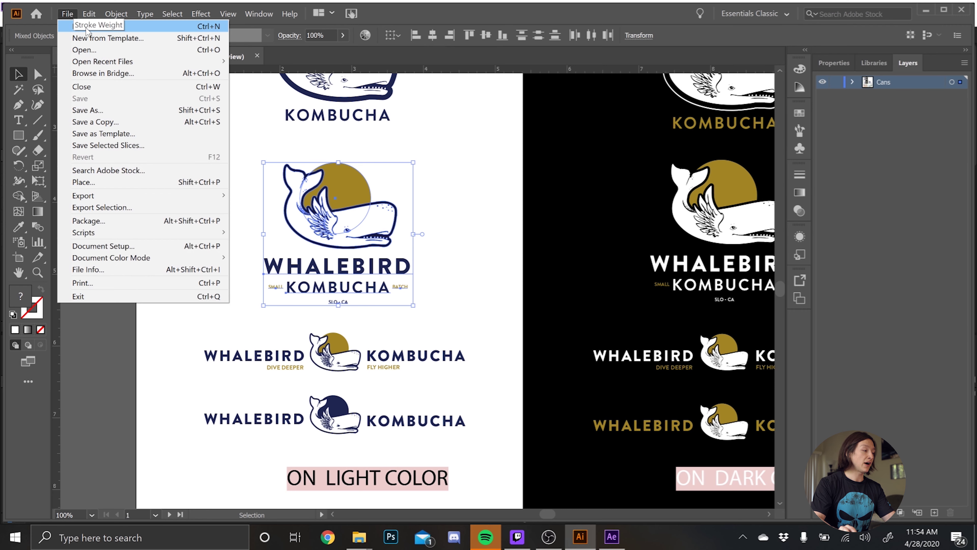
pyautogui.click(88, 31)
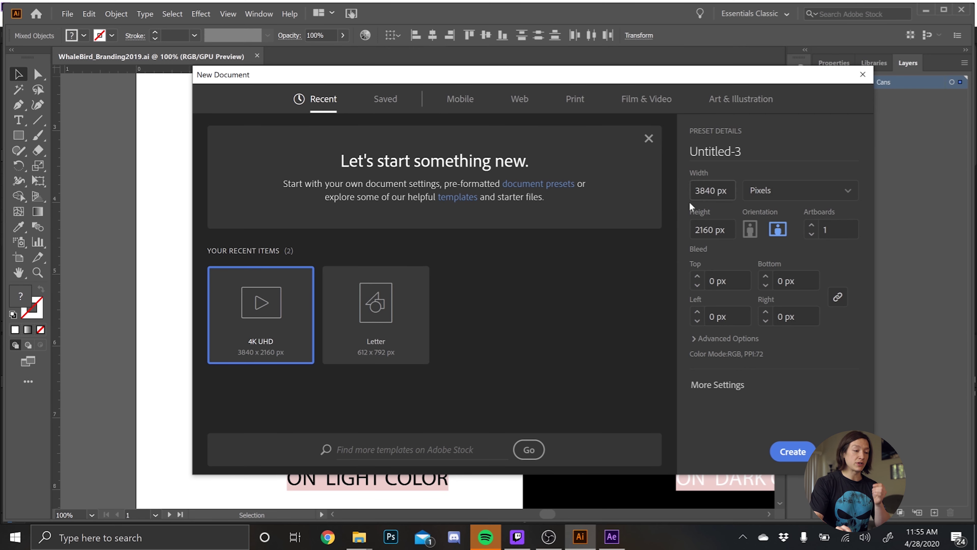
pyautogui.doubleClick(257, 301)
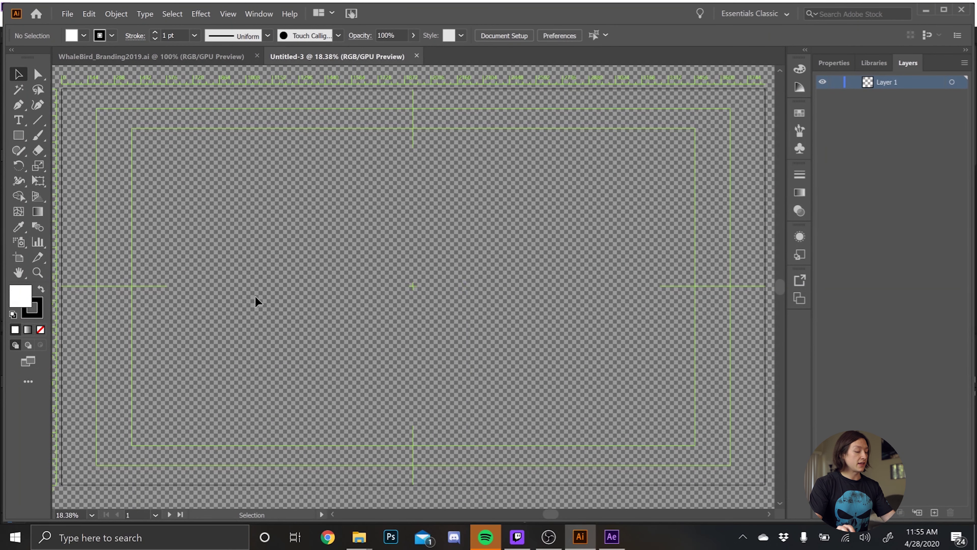
# Hide the transparency grid and paste the copied Whalebird logo into the new document.
pyautogui.hotkey('shift', 'ctrl', 'd')
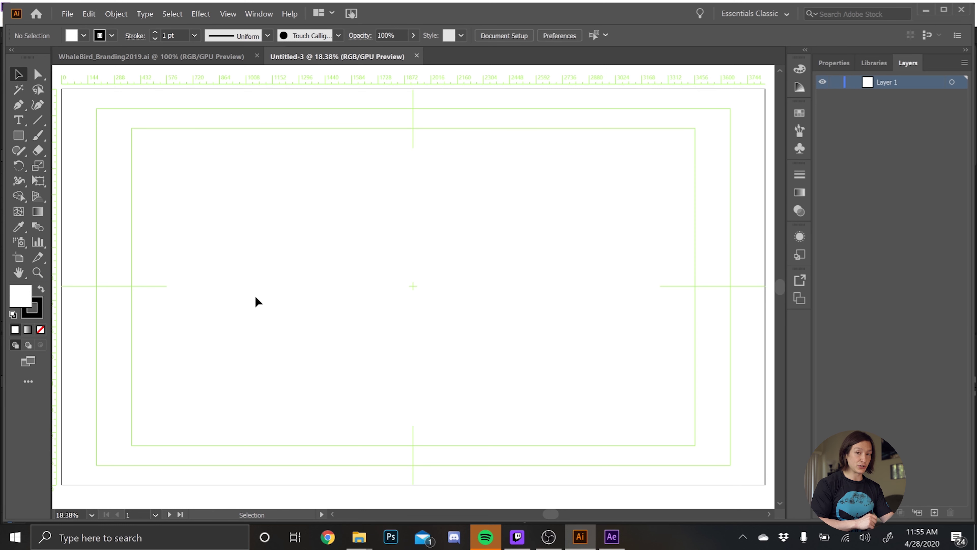
pyautogui.hotkey('ctrl', 'v')
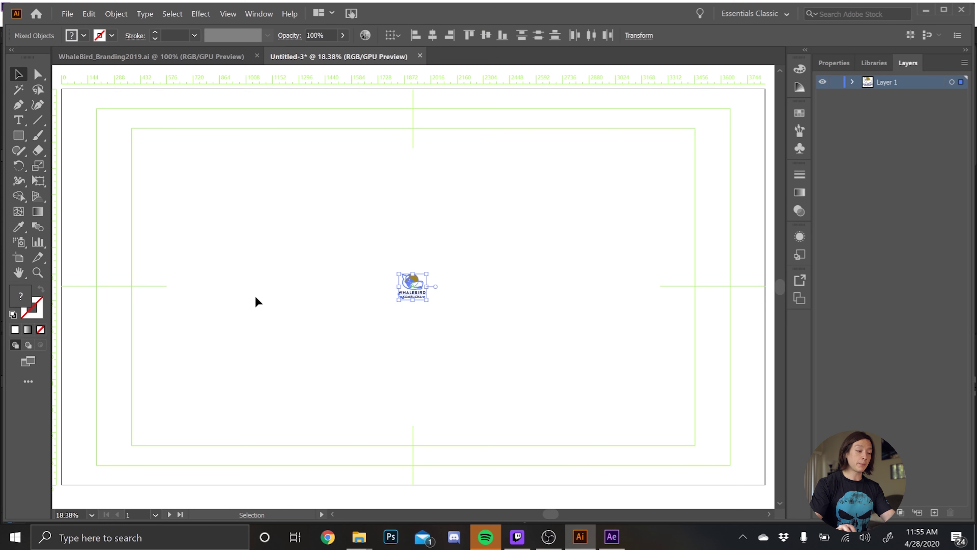
pyautogui.click(321, 296)
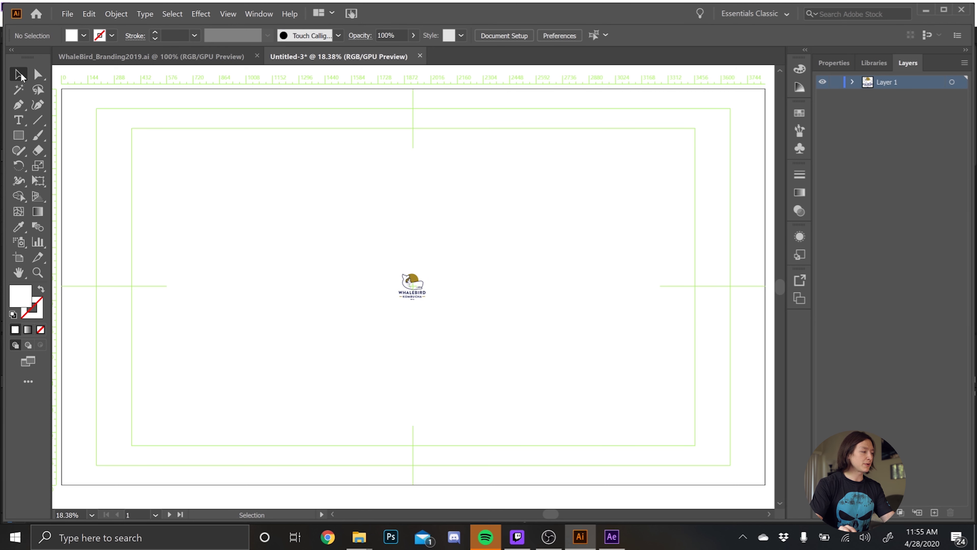
# Scale the pasted logo up and centre it on the 4K artboard.
pyautogui.moveTo(368, 236); pyautogui.dragTo(562, 394)
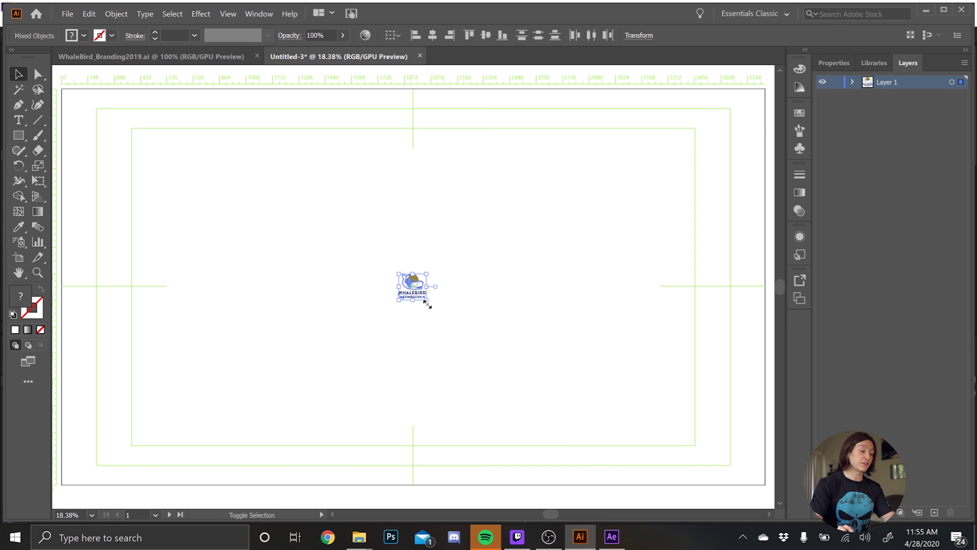
pyautogui.moveTo(426, 300); pyautogui.dragTo(672, 482)
pyautogui.moveTo(527, 318); pyautogui.dragTo(421, 227)
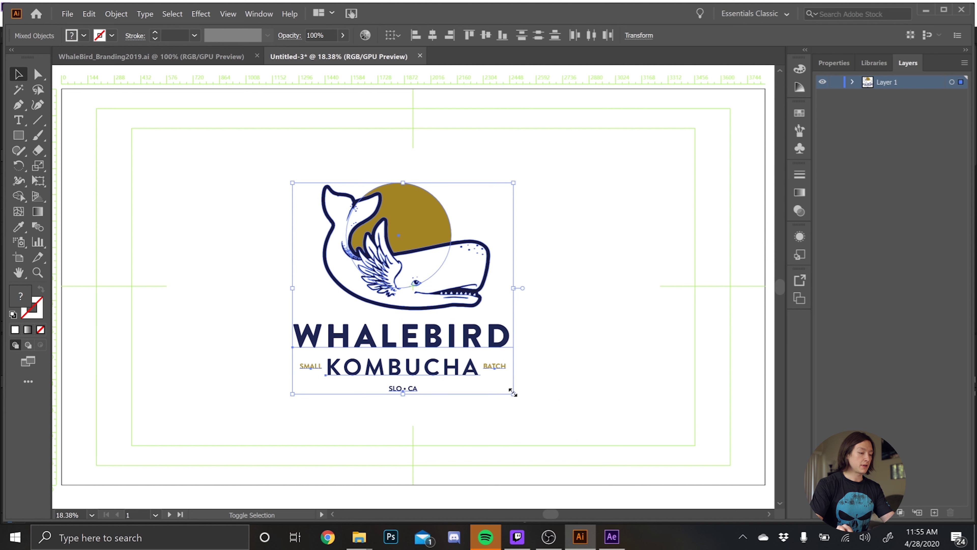
pyautogui.moveTo(513, 393); pyautogui.dragTo(544, 429)
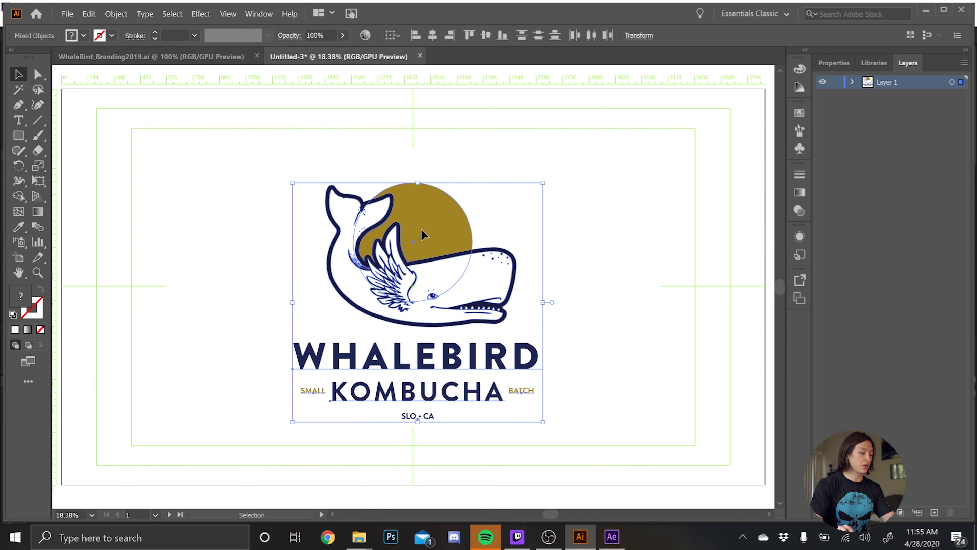
pyautogui.moveTo(438, 249); pyautogui.dragTo(429, 231)
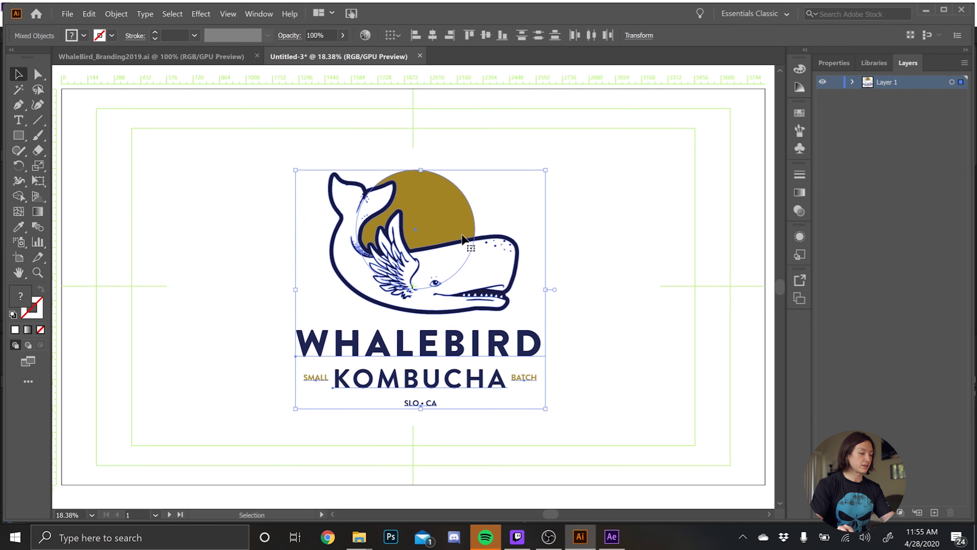
pyautogui.click(564, 261)
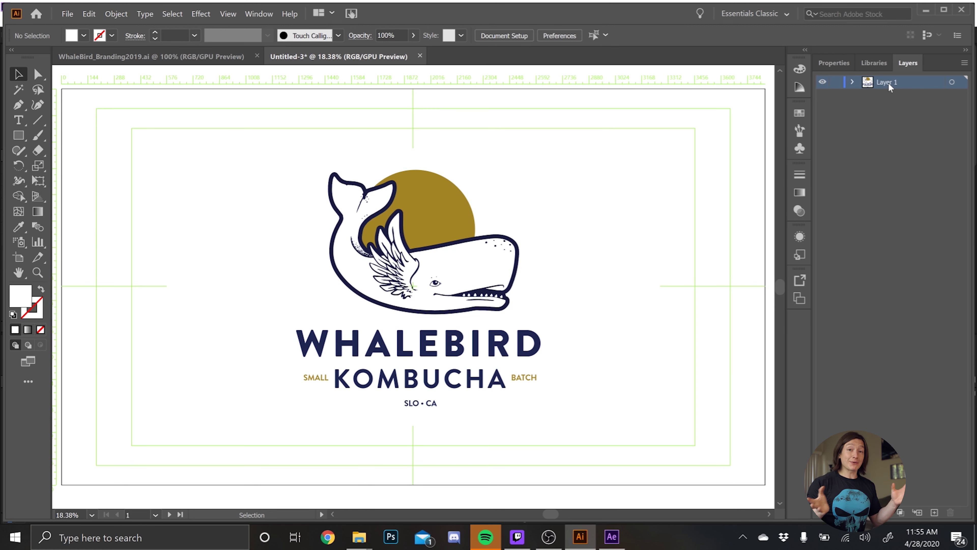
# Select all Layer 1 artwork and apply Release to Layers (Sequence), creating Layer 2 onward.
pyautogui.click(853, 82)
pyautogui.click(906, 162)
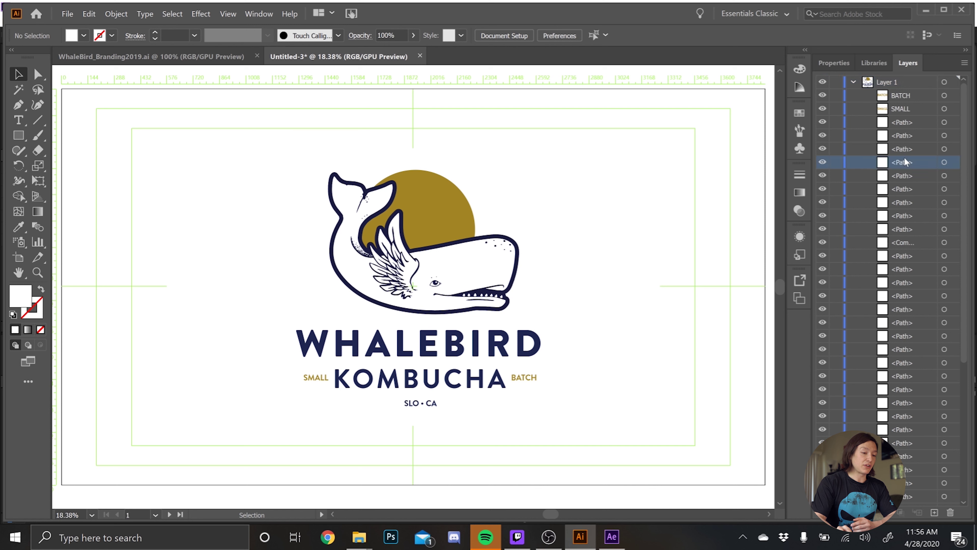
pyautogui.scroll(-5, 904, 293)
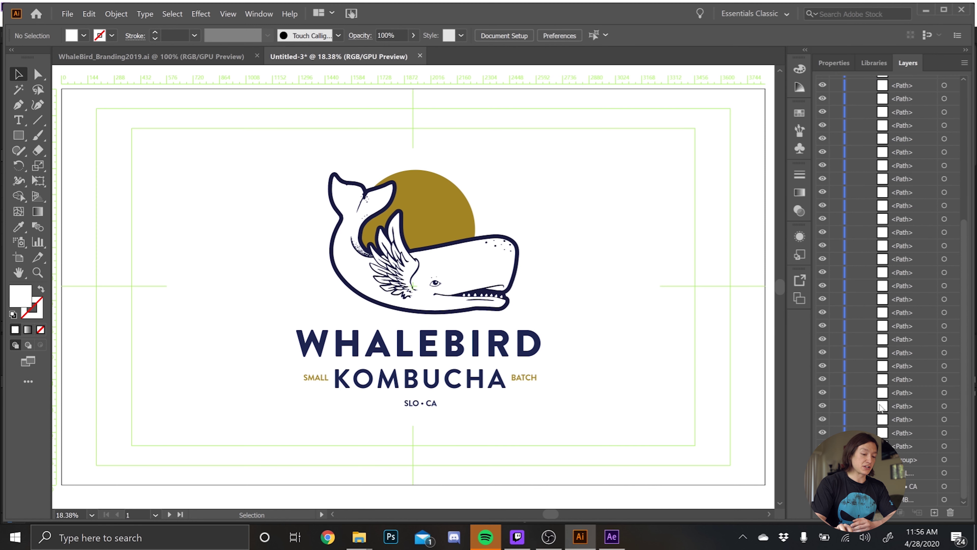
pyautogui.scroll(5, 881, 406)
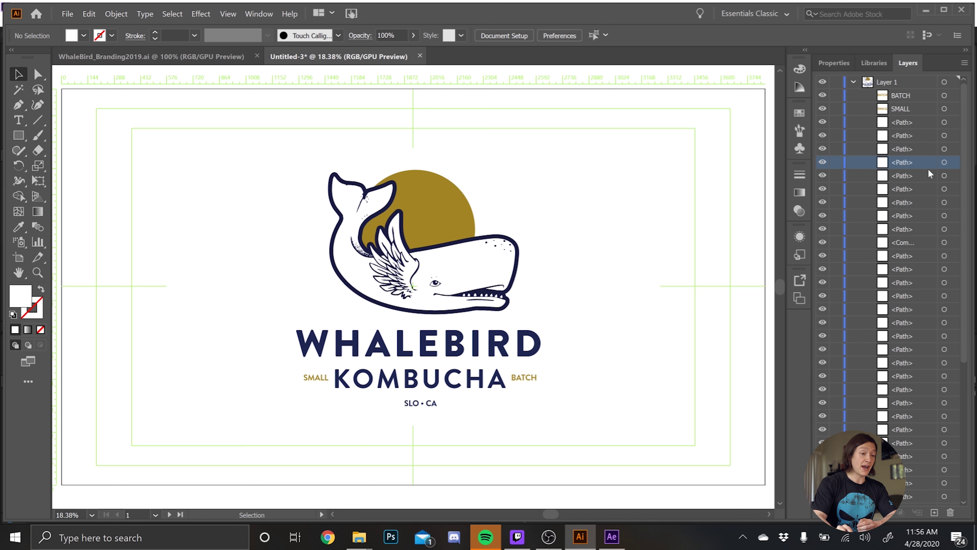
pyautogui.click(889, 83)
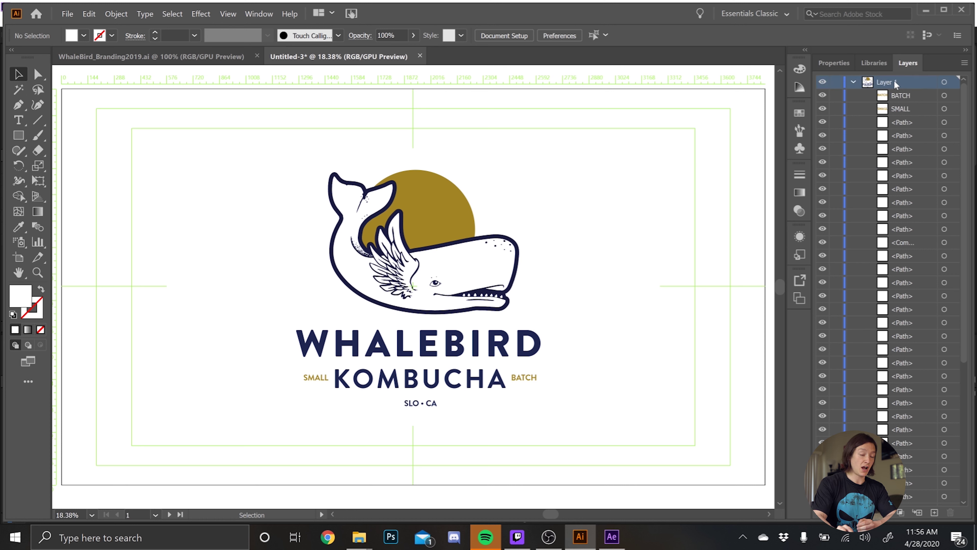
pyautogui.click(952, 84)
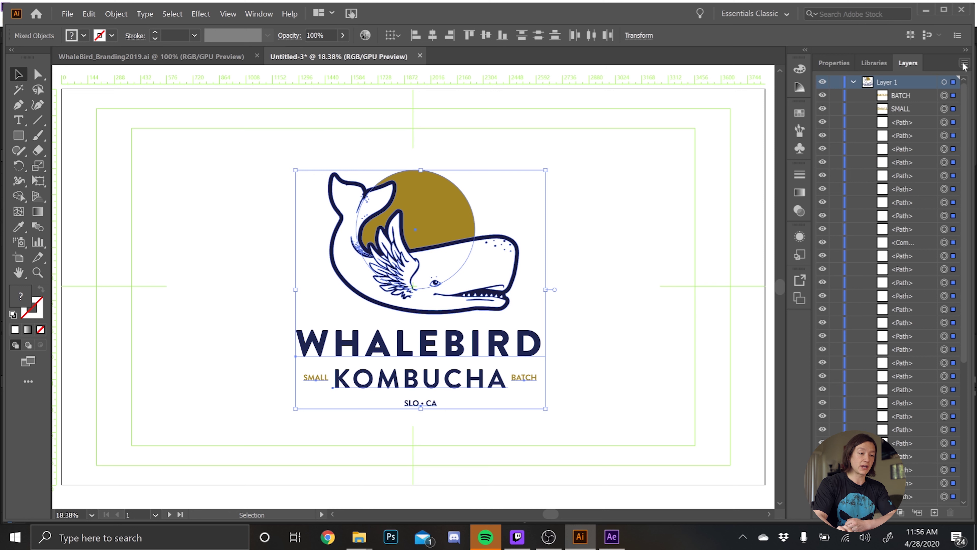
pyautogui.click(964, 65)
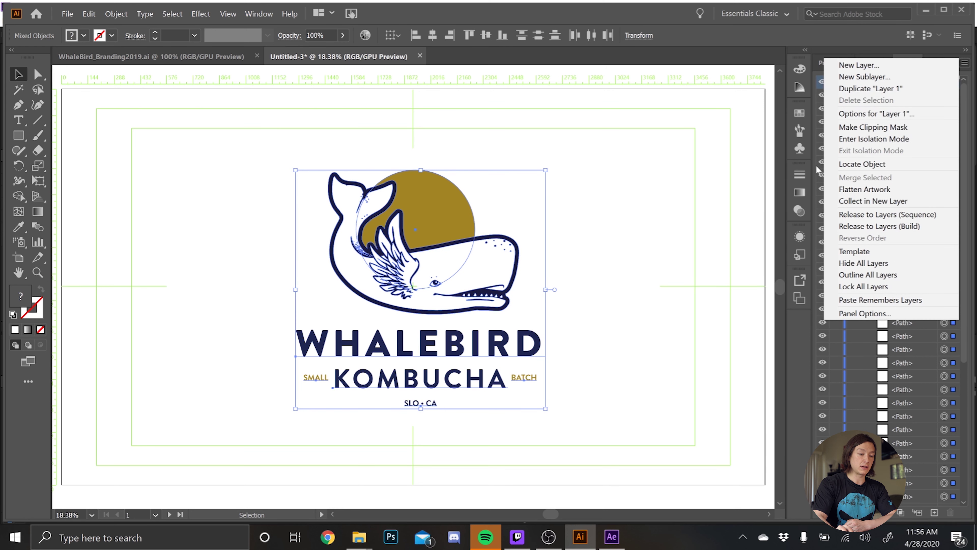
pyautogui.click(868, 217)
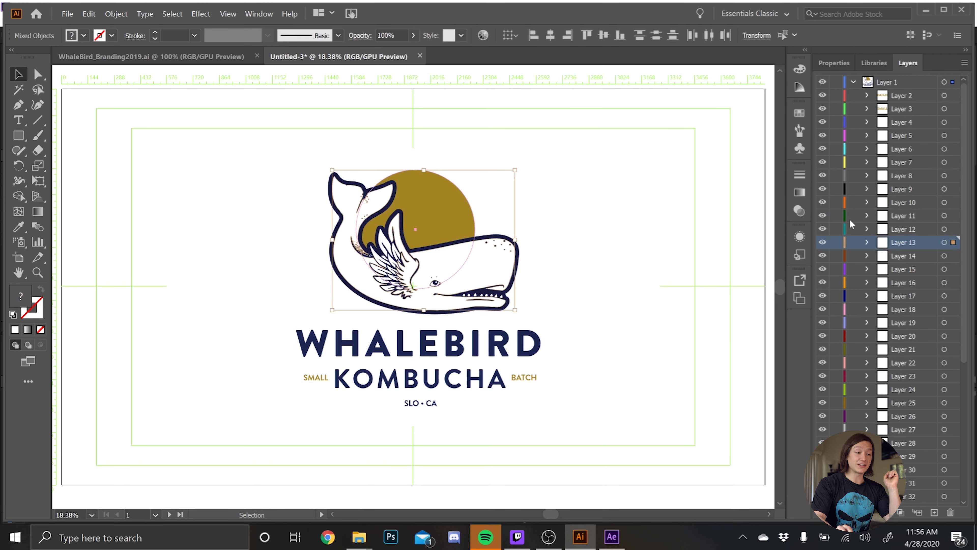
# Move Layer 2 through the last released layer out of Layer 1 to top level.
pyautogui.click(740, 212)
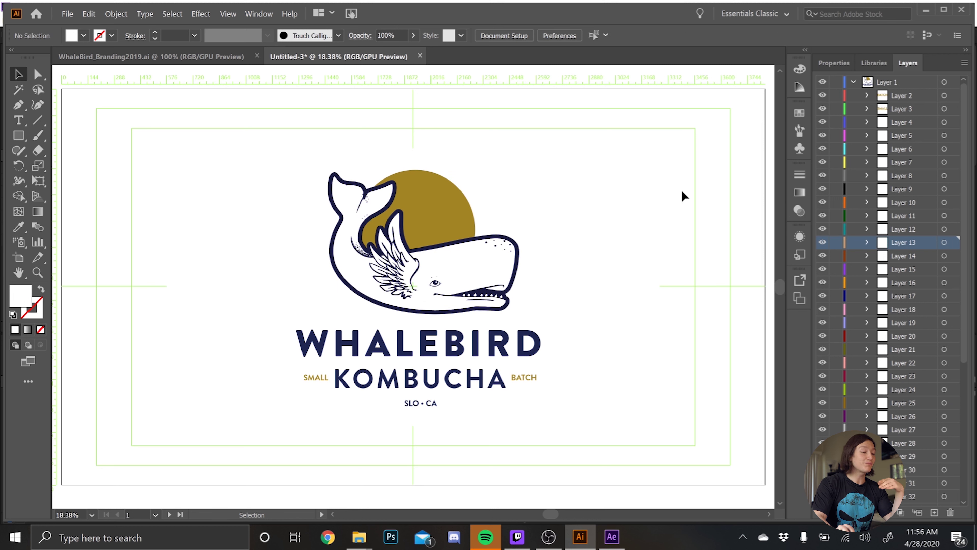
pyautogui.scroll(-5, 884, 352)
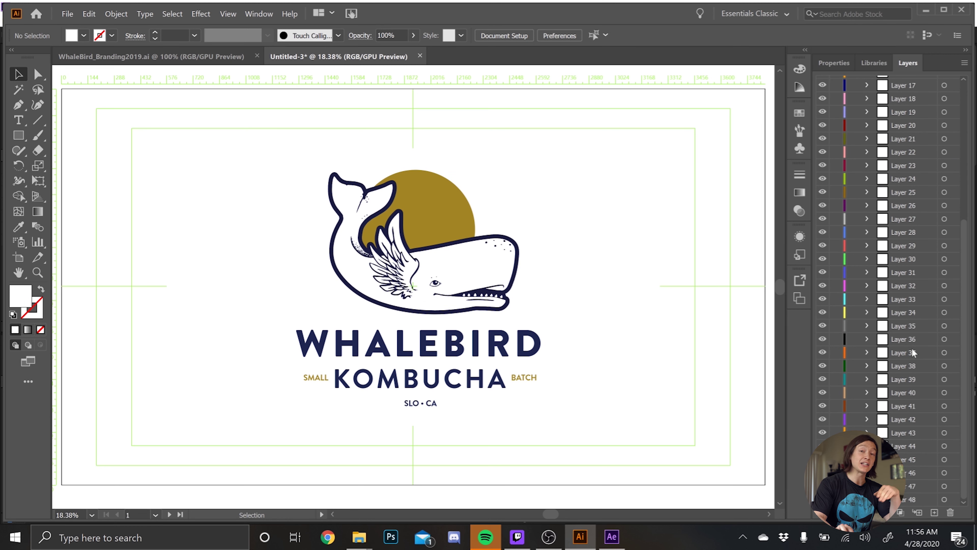
pyautogui.scroll(5, 904, 300)
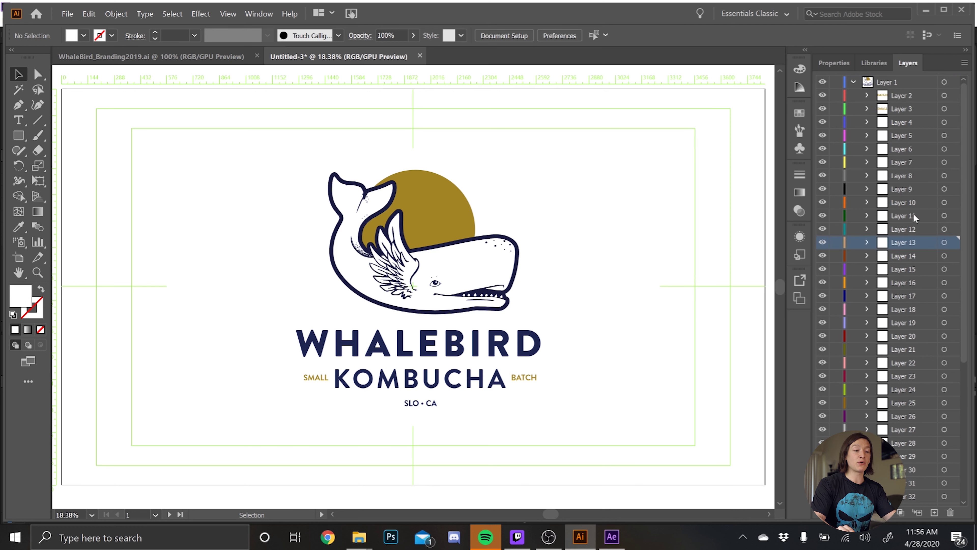
pyautogui.click(900, 96)
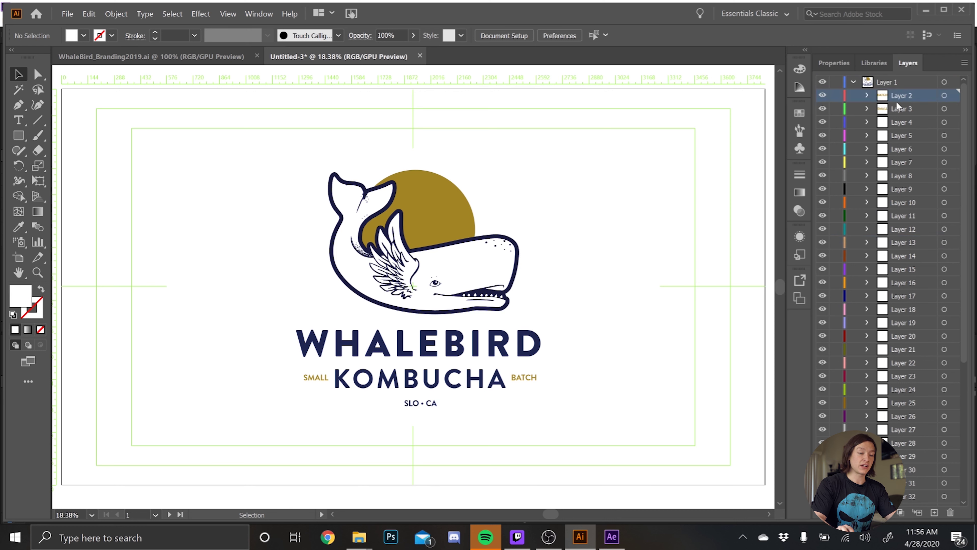
pyautogui.scroll(-5, 931, 265)
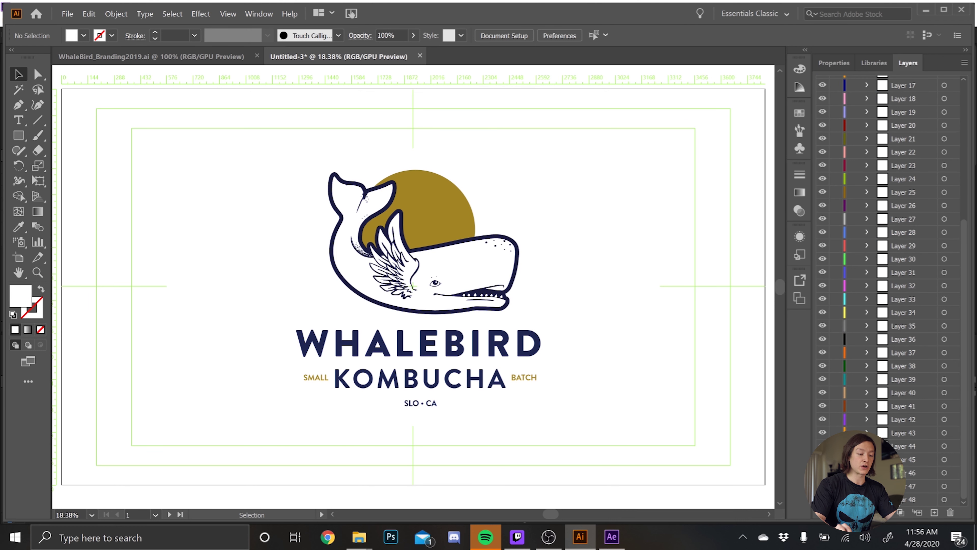
pyautogui.keyDown('shift'); pyautogui.click(885, 499); pyautogui.keyUp('shift')
pyautogui.scroll(5, 900, 99)
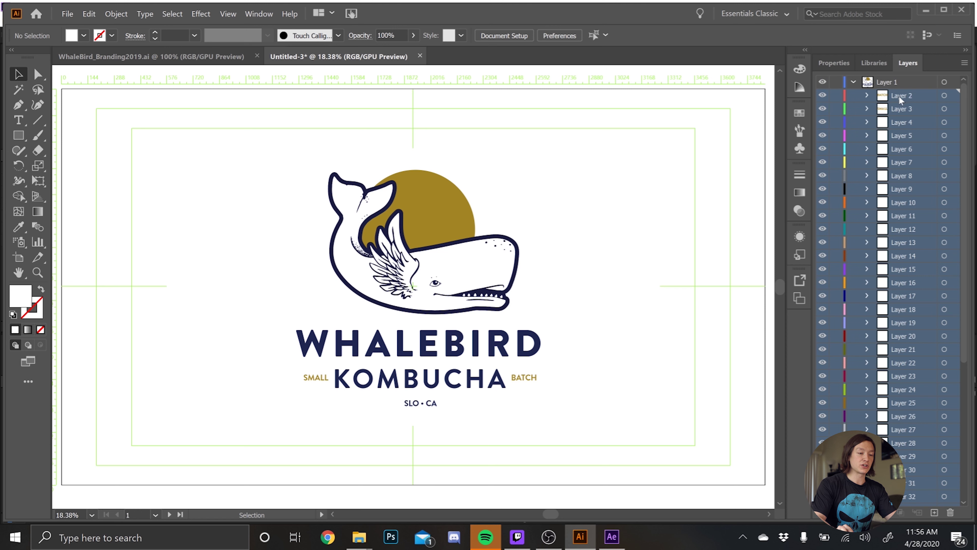
pyautogui.moveTo(900, 99); pyautogui.dragTo(886, 81)
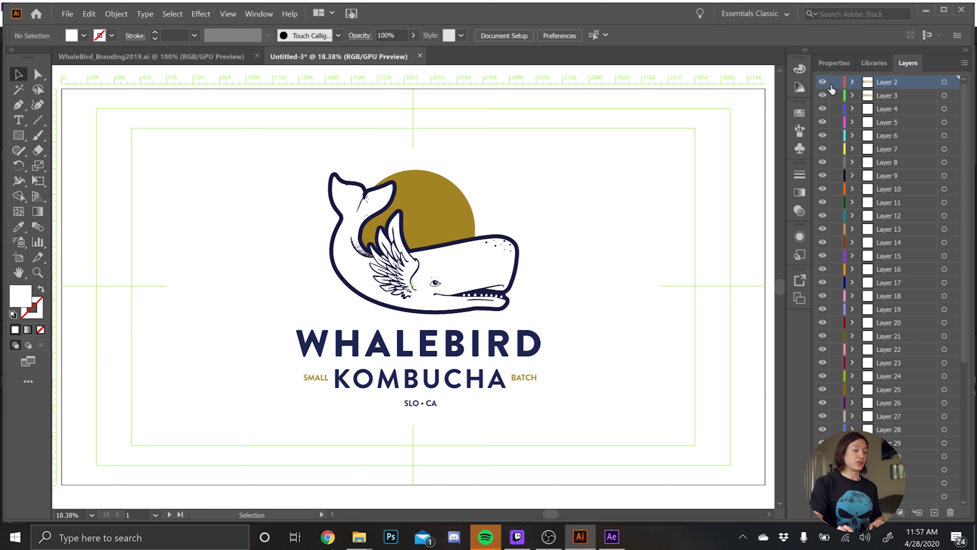
# Toggle layer visibility to confirm Layer 2 holds the gold BATCH text.
pyautogui.moveTo(822, 82); pyautogui.dragTo(822, 96)
pyautogui.click(822, 95)
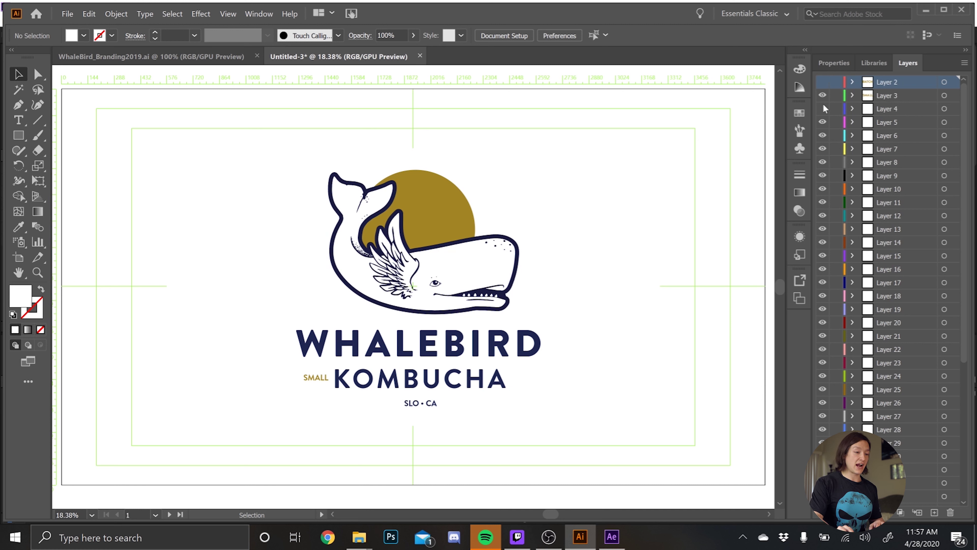
pyautogui.click(822, 82)
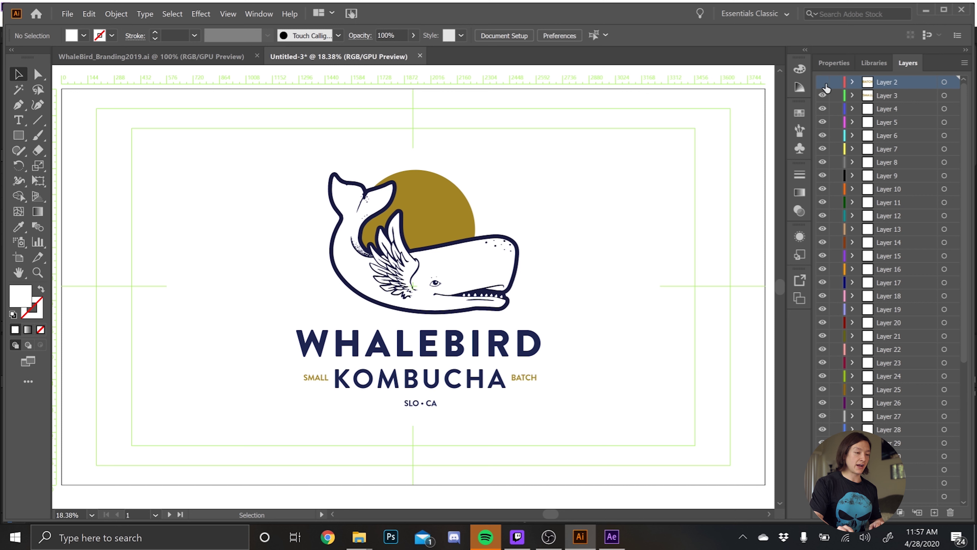
pyautogui.click(823, 82)
pyautogui.click(823, 83)
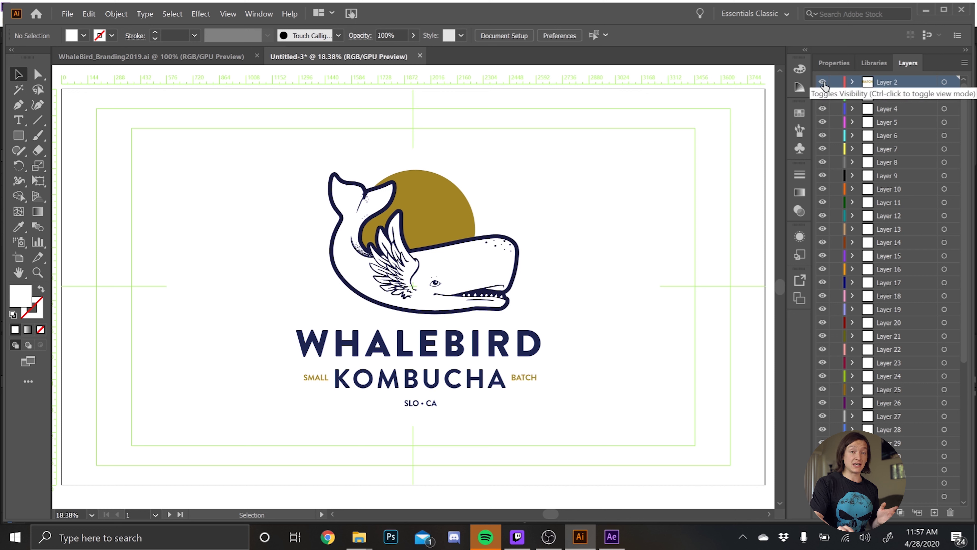
pyautogui.click(823, 83)
pyautogui.click(823, 82)
pyautogui.click(823, 83)
pyautogui.click(823, 83)
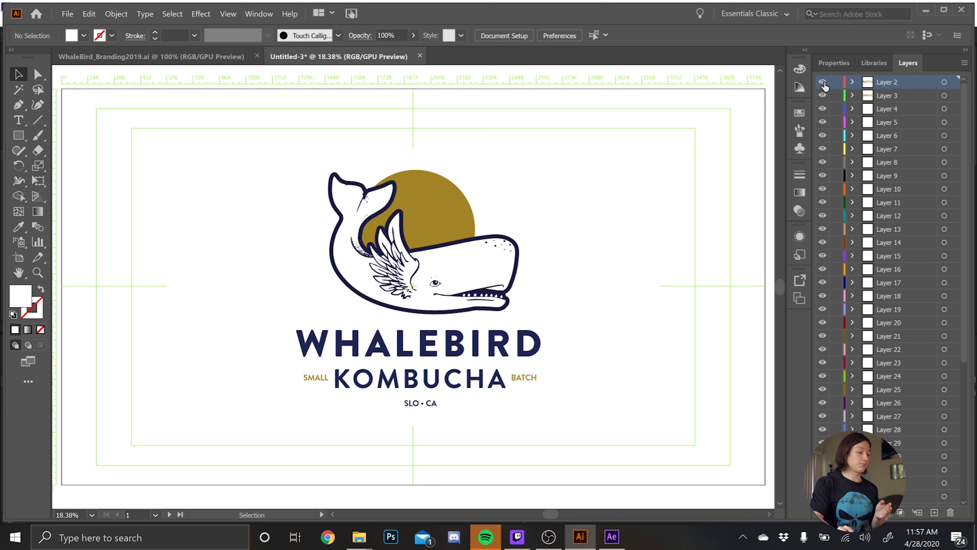
pyautogui.click(823, 83)
pyautogui.click(823, 83)
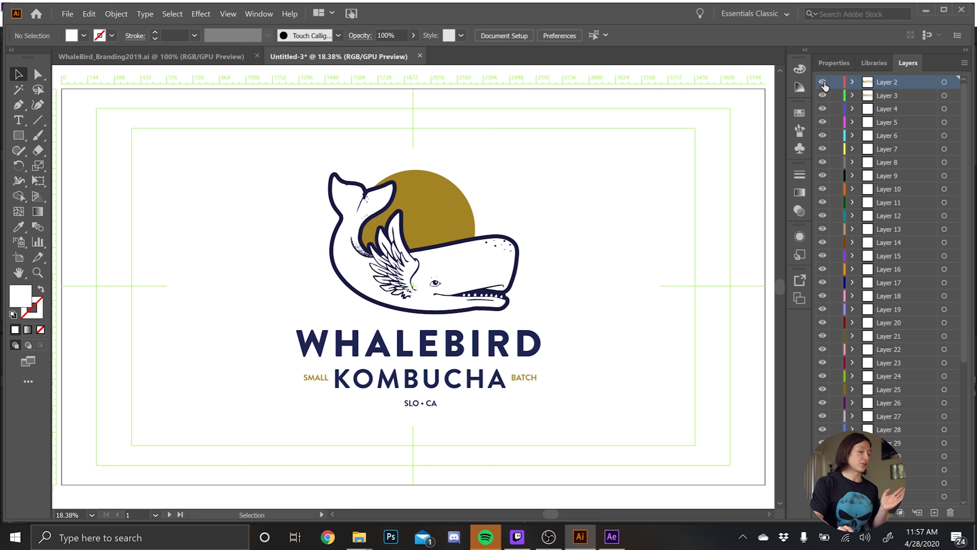
# Rename Layer 2 to 'Batch'.
pyautogui.doubleClick(888, 83)
pyautogui.write('BAt')
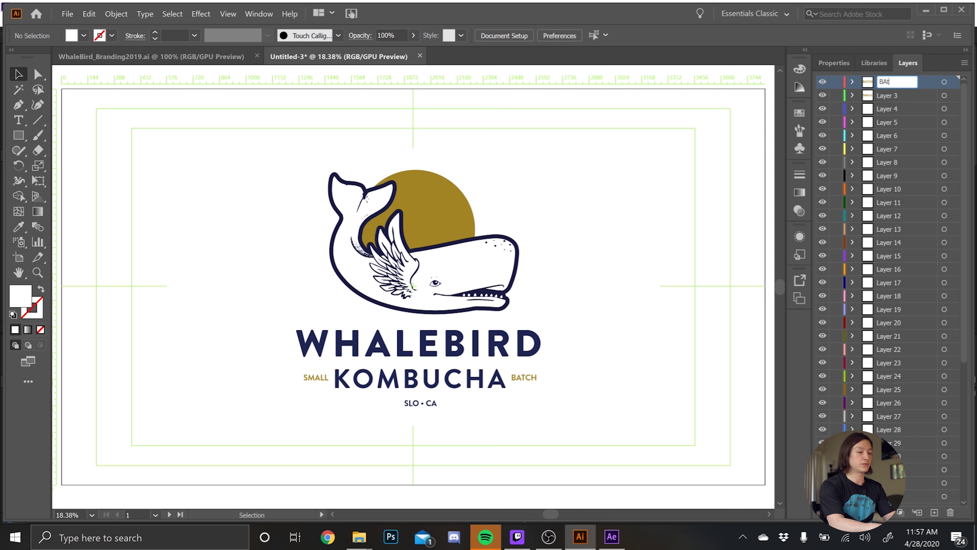
pyautogui.write('chch')
pyautogui.press('Return')
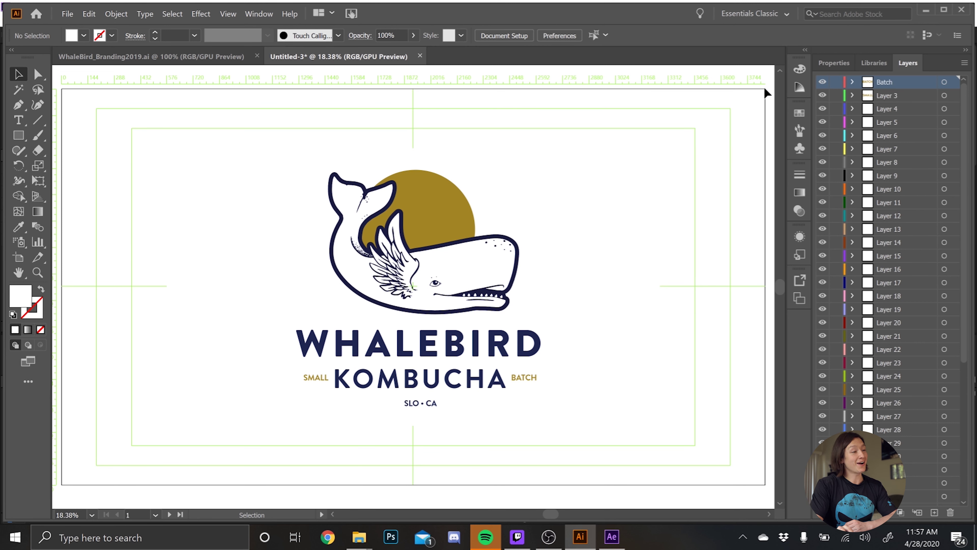
# Open WhaleBird_Logo_4k_NamedLayers.ai from D:\2020\WhaleBird_2020\Elements.
pyautogui.click(71, 15)
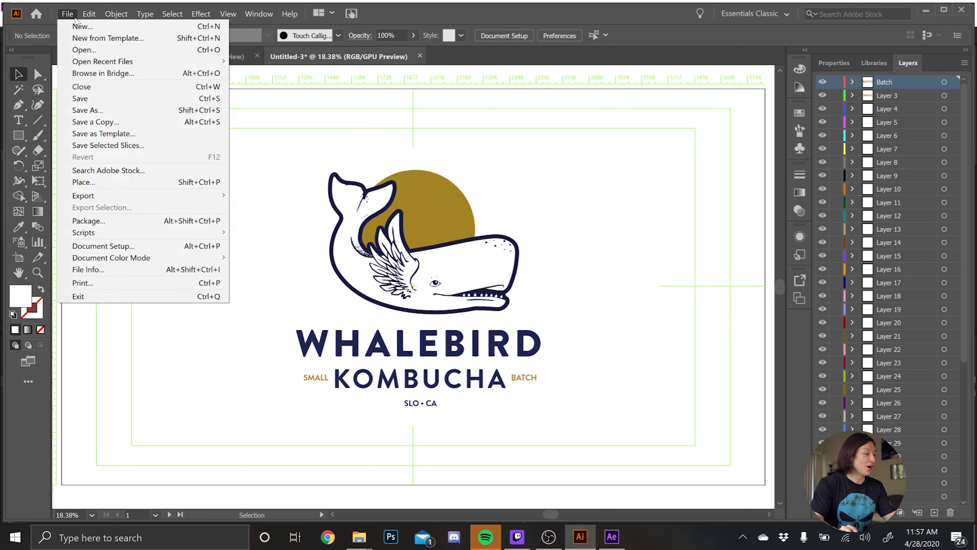
pyautogui.click(84, 50)
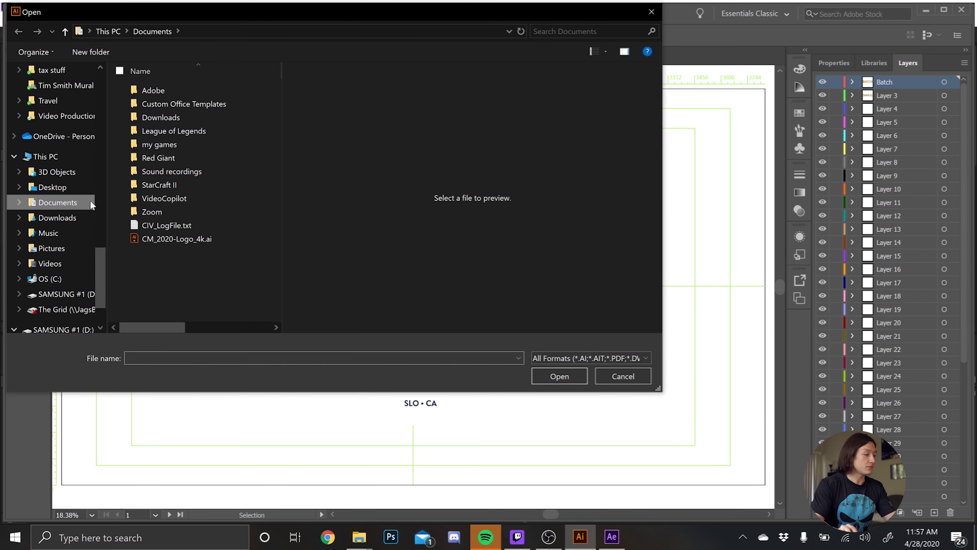
pyautogui.click(65, 294)
pyautogui.doubleClick(157, 110)
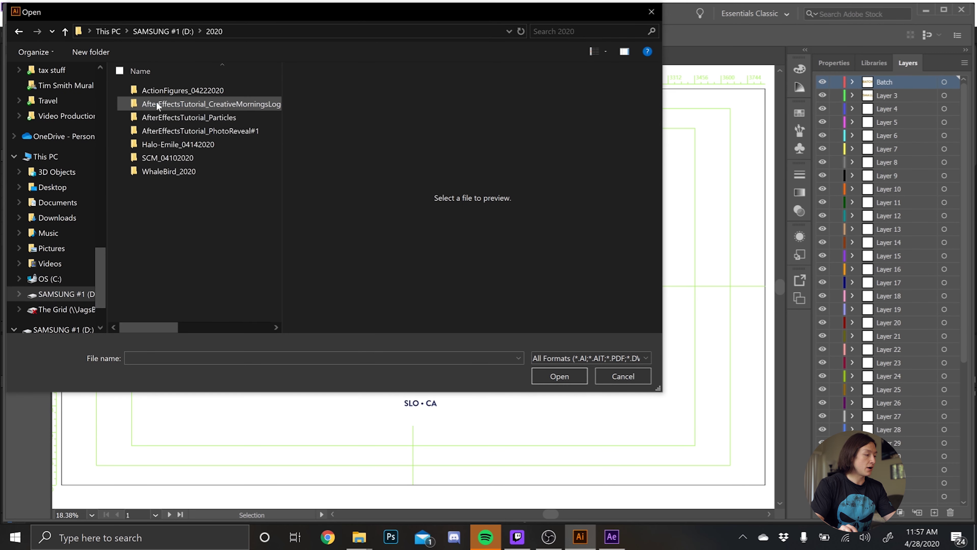
pyautogui.click(169, 172)
pyautogui.doubleClick(169, 173)
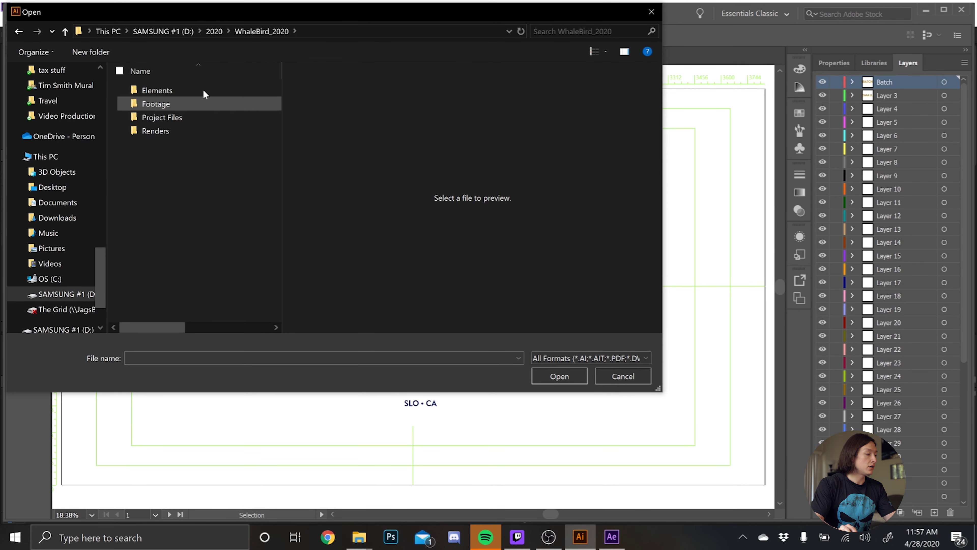
pyautogui.doubleClick(163, 91)
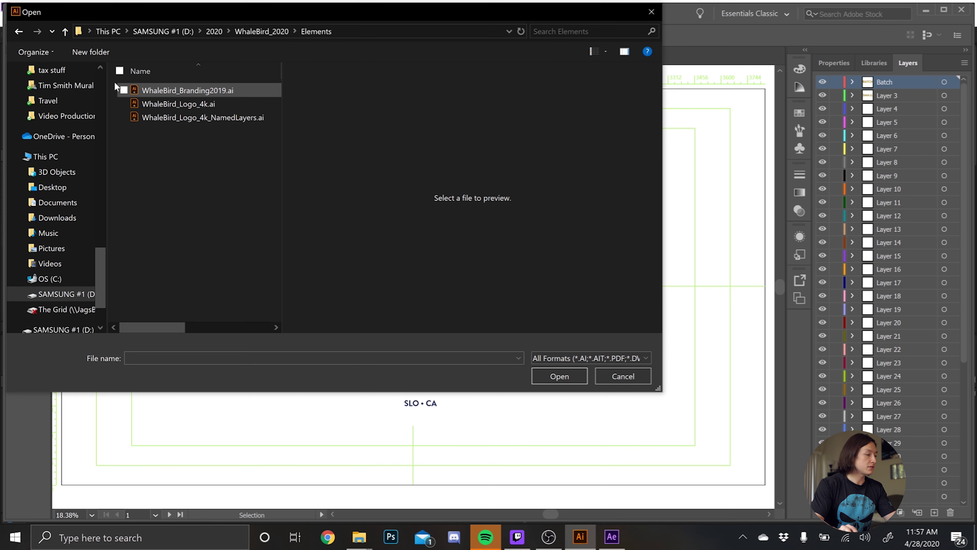
pyautogui.click(181, 119)
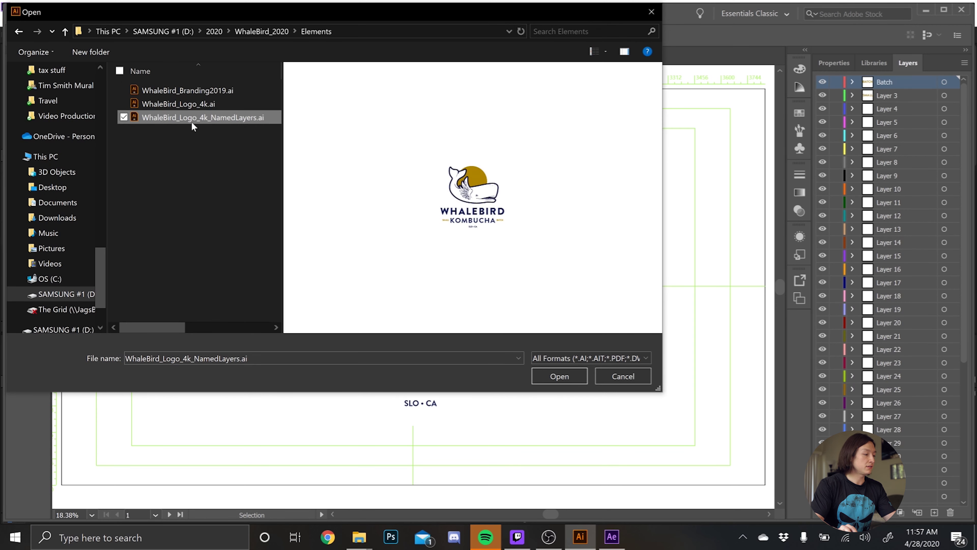
pyautogui.doubleClick(191, 122)
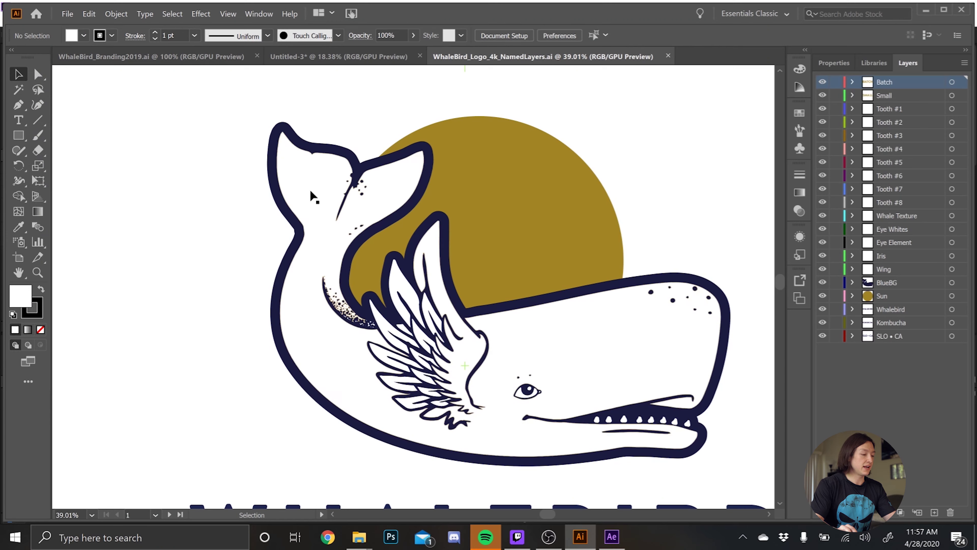
# Fit the full artboard in view and inspect the Tooth #1, #4 and #5 layers.
pyautogui.scroll(-5, 458, 242)
pyautogui.scroll(-3, 356, 165)
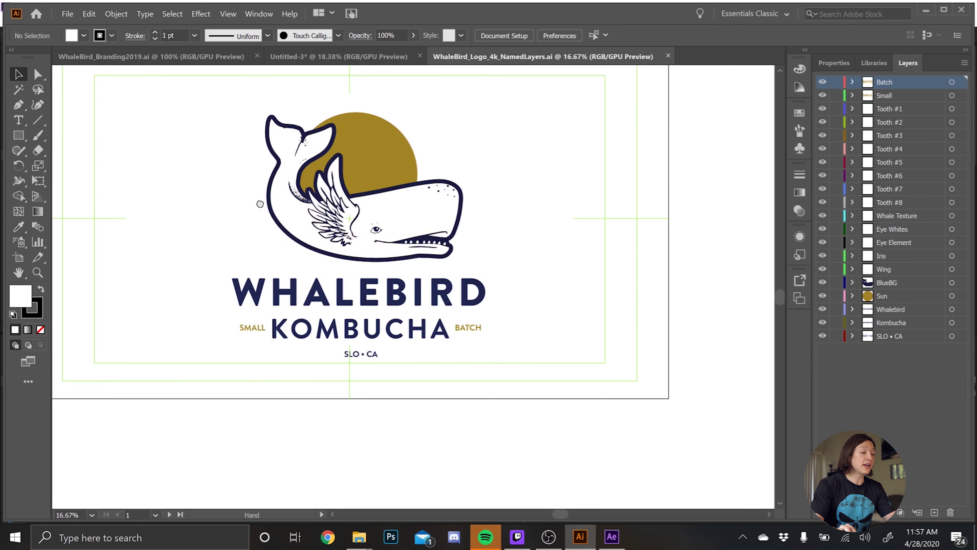
pyautogui.moveTo(259, 204); pyautogui.dragTo(318, 283)
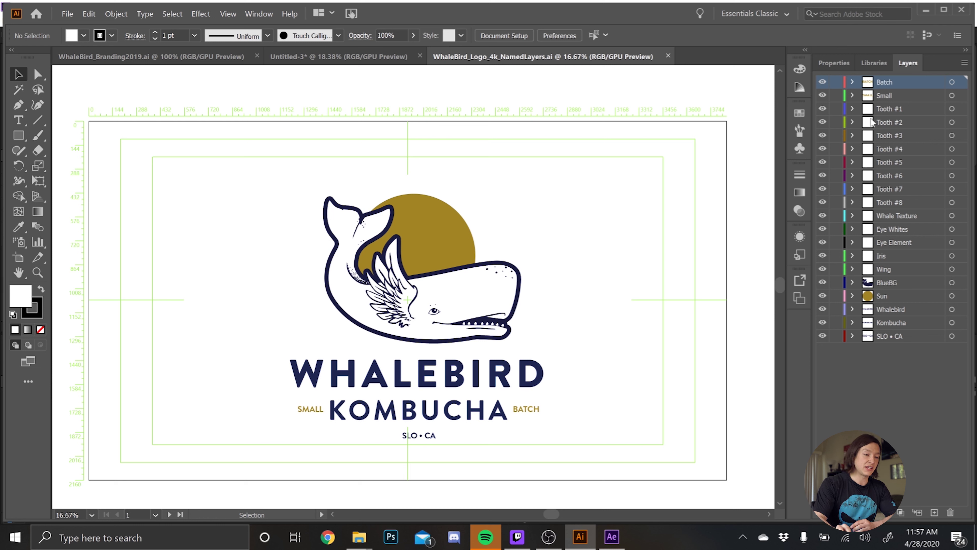
pyautogui.click(886, 111)
pyautogui.click(898, 150)
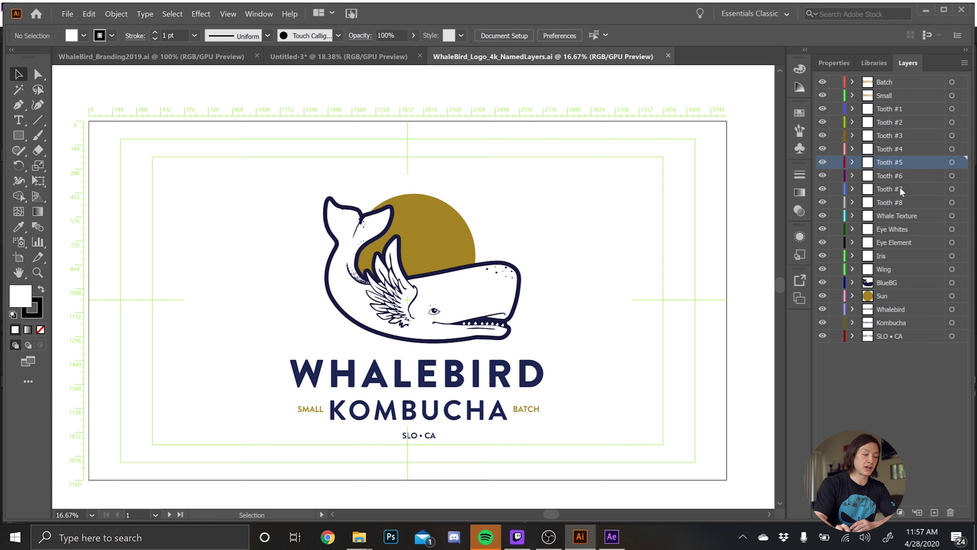
pyautogui.click(961, 149)
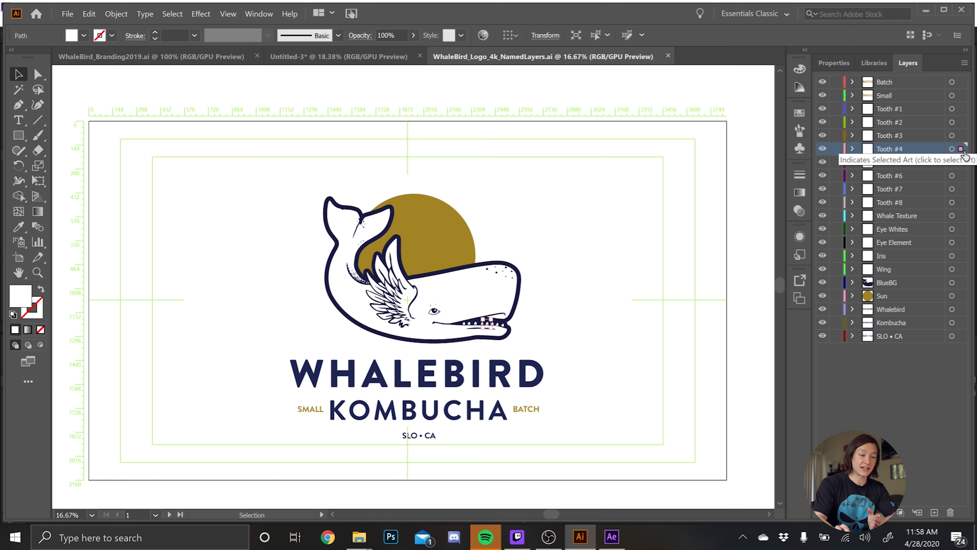
pyautogui.click(960, 162)
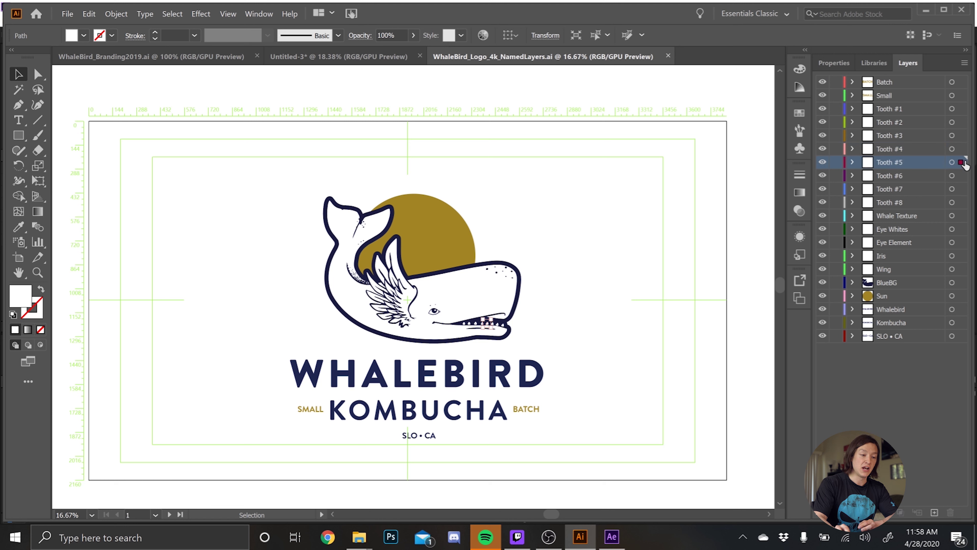
# Toggle the Whale Texture layer's visibility, accidentally dragging its artwork off the whale.
pyautogui.click(890, 218)
pyautogui.click(823, 218)
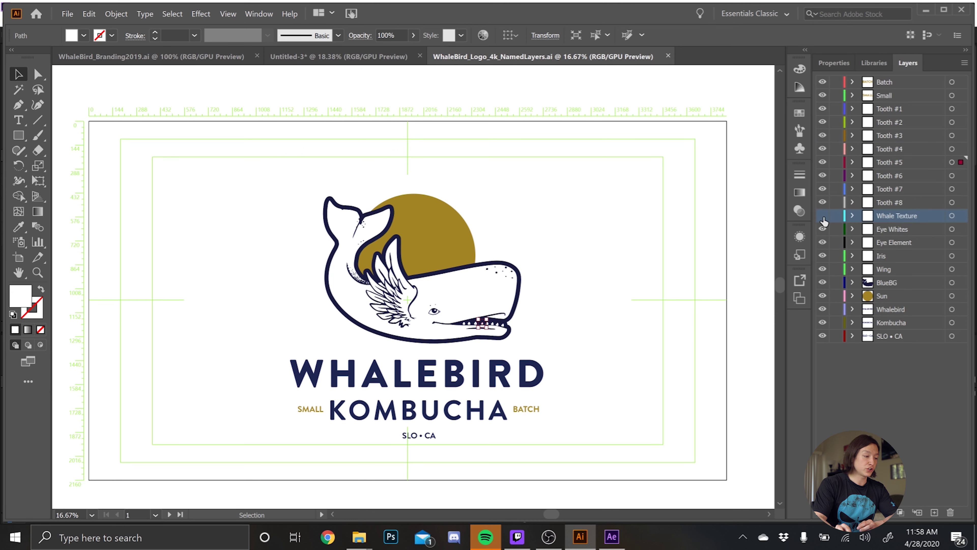
pyautogui.click(823, 218)
pyautogui.click(823, 218)
pyautogui.click(823, 221)
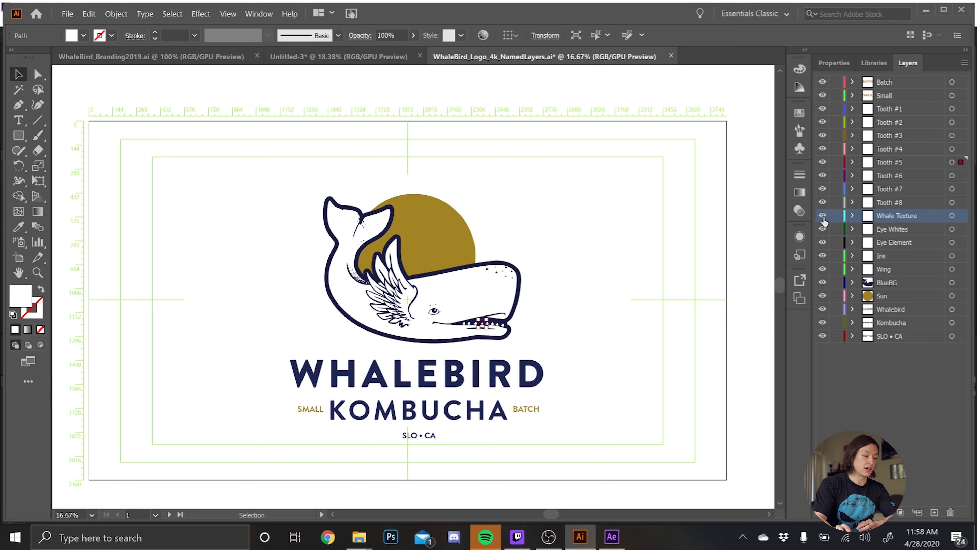
pyautogui.moveTo(439, 301); pyautogui.dragTo(464, 316)
# Restore the whale texture's position and inspect its sublayers such as Eye Whites.
pyautogui.hotkey('ctrl', 'z')
pyautogui.hotkey('ctrl', 'shift', 'z')
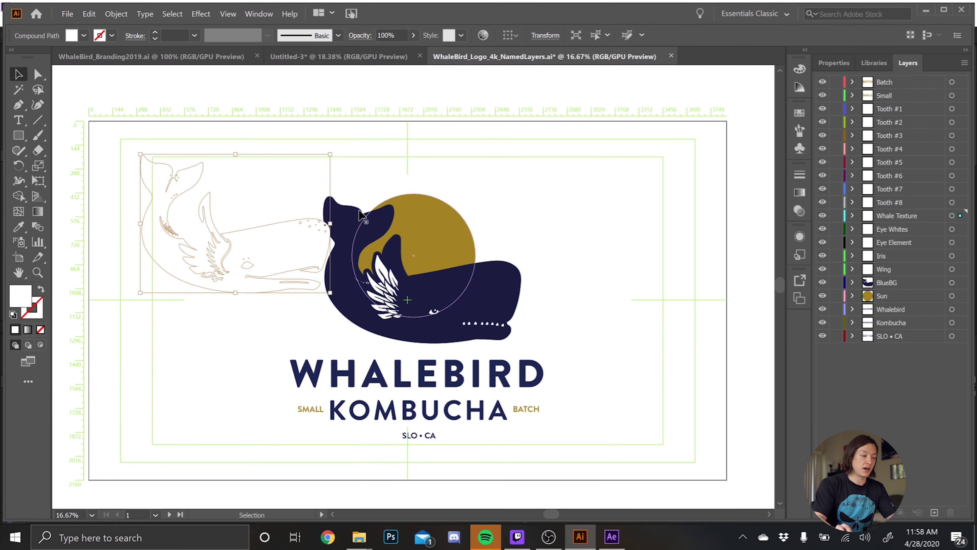
pyautogui.click(853, 215)
pyautogui.click(874, 233)
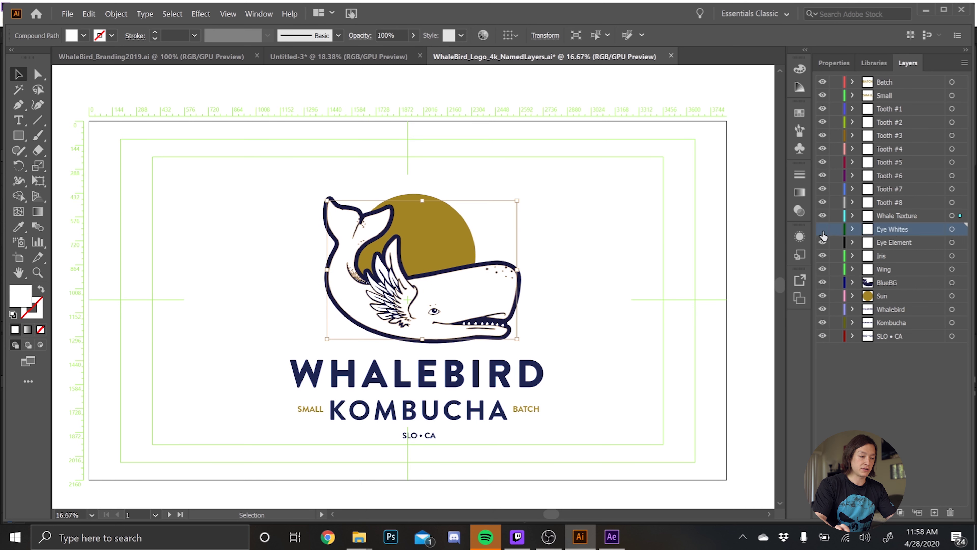
pyautogui.click(853, 215)
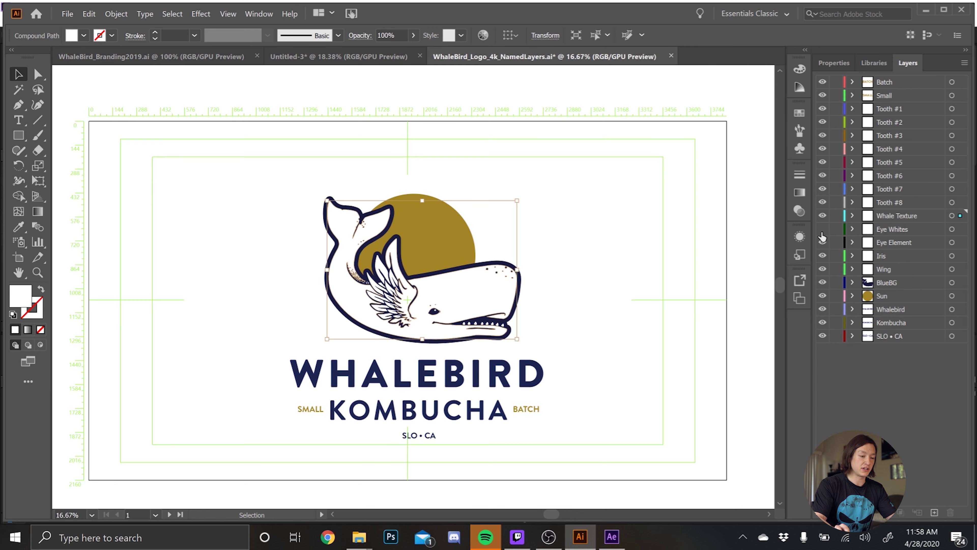
pyautogui.click(823, 230)
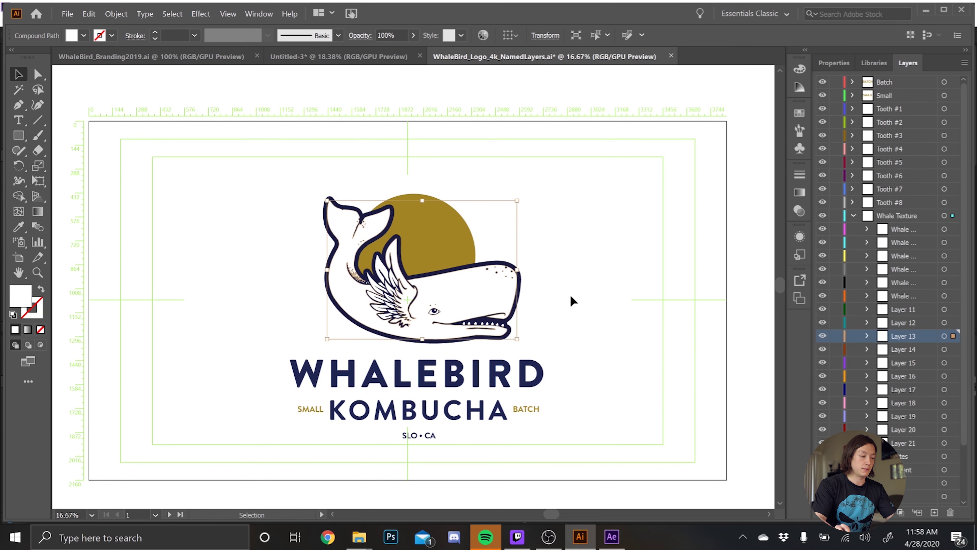
# Zoom in on the whale's head, then collapse Whale Texture and deselect the artwork.
pyautogui.hotkey('ctrl', '+')
pyautogui.hotkey('ctrl', '+')
pyautogui.hotkey('ctrl', '+')
pyautogui.hotkey('ctrl', '+')
pyautogui.hotkey('ctrl', '+')
pyautogui.hotkey('ctrl', '+')
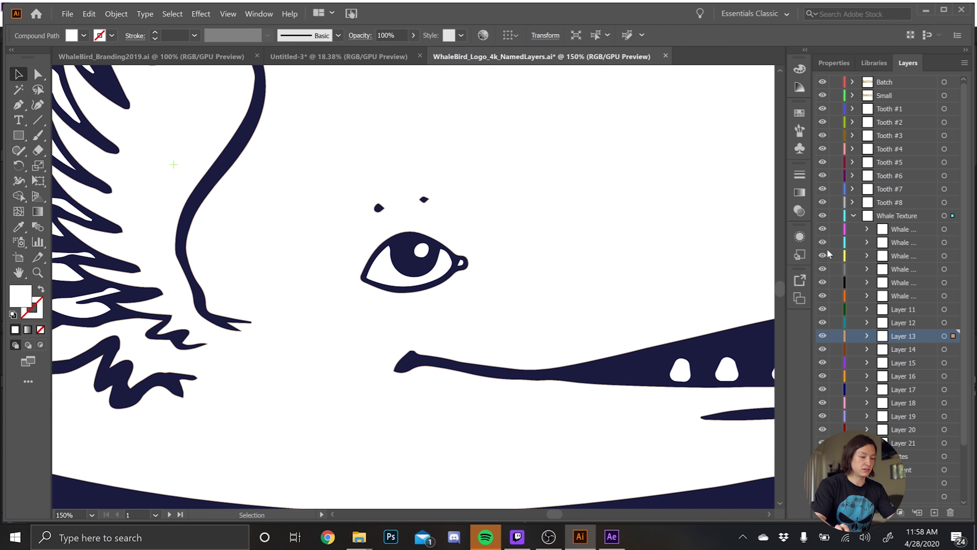
pyautogui.click(852, 216)
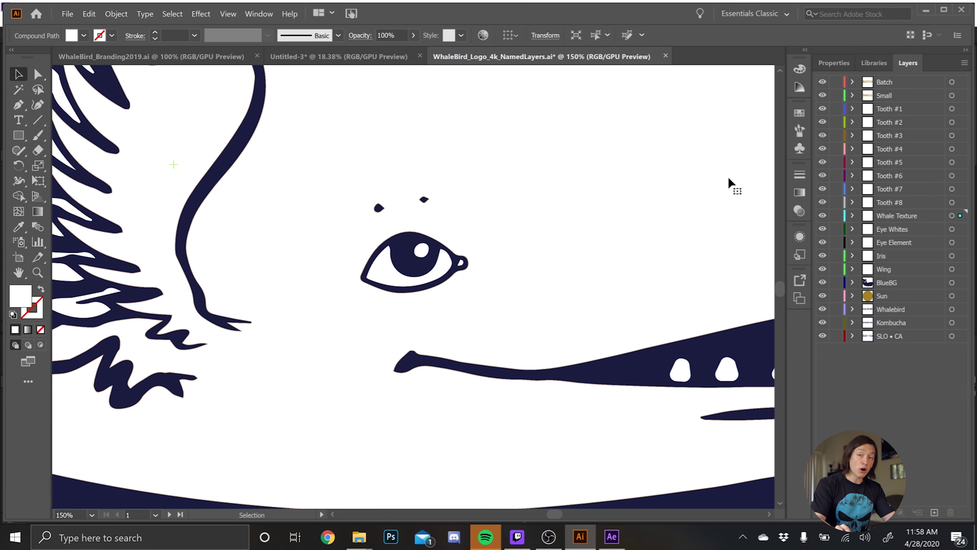
pyautogui.keyDown('alt'); pyautogui.scroll(-3, 480, 210); pyautogui.keyUp('alt')
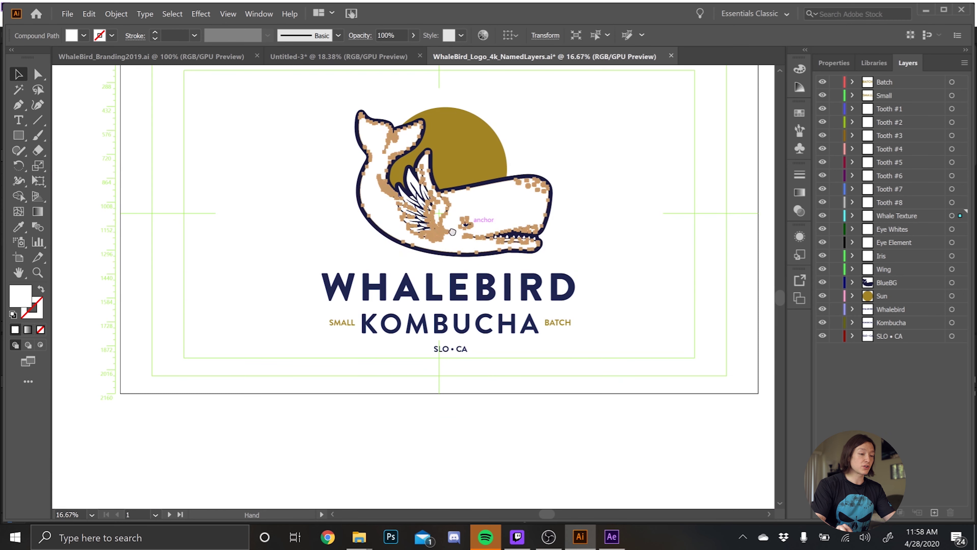
pyautogui.scroll(3, 473, 227)
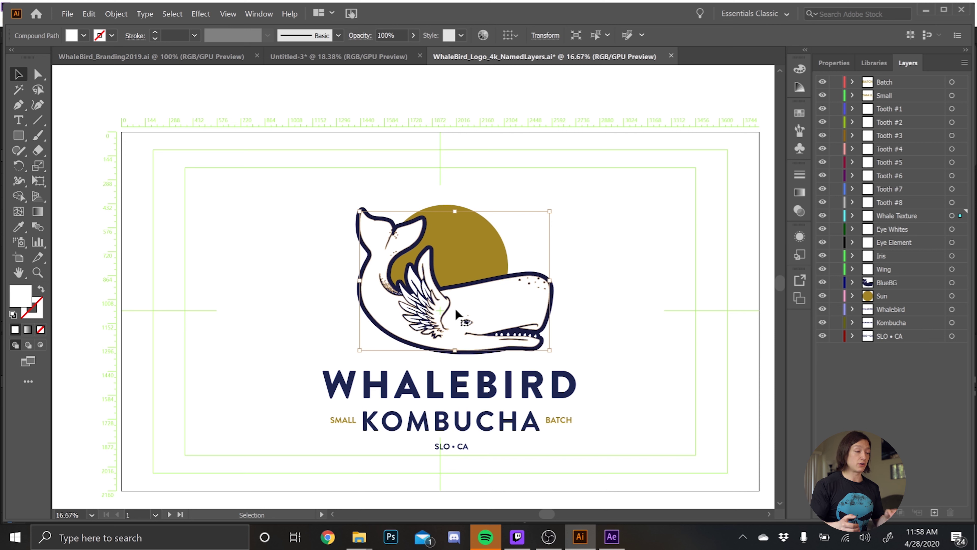
pyautogui.click(269, 146)
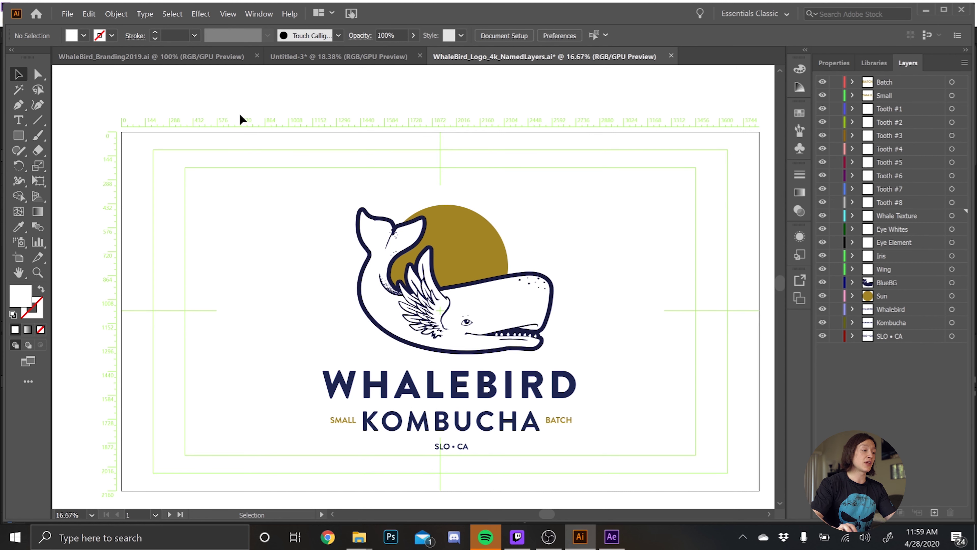
# Save the Untitled-3 logo document as WhaleBird_Logo_4k_Tutorial.ai with default Illustrator options.
pyautogui.click(388, 62)
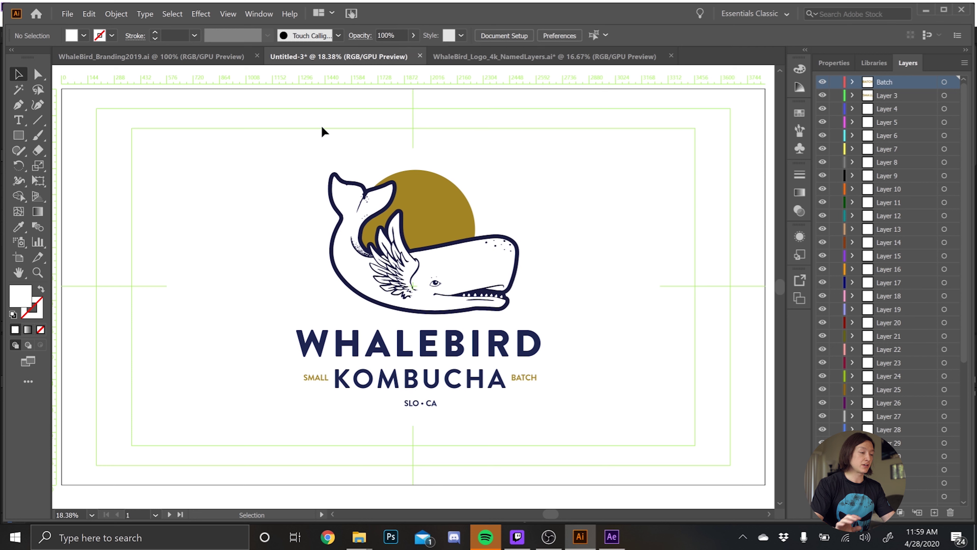
pyautogui.hotkey('ctrl', 's')
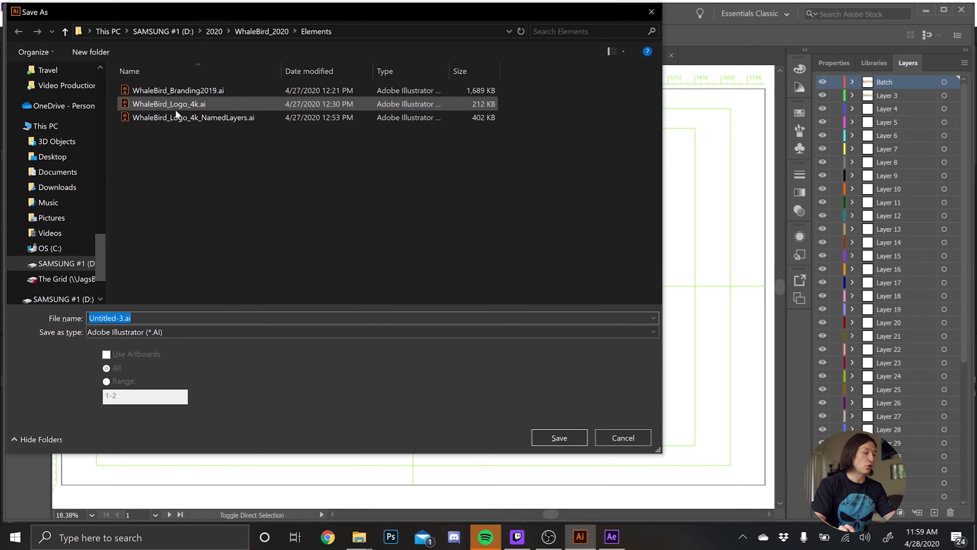
pyautogui.click(182, 106)
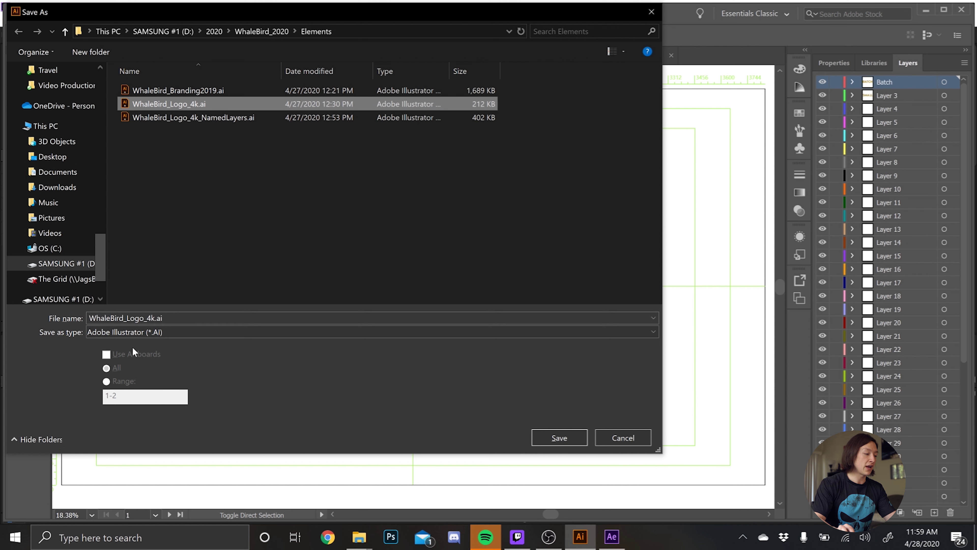
pyautogui.click(151, 318)
pyautogui.click(151, 317)
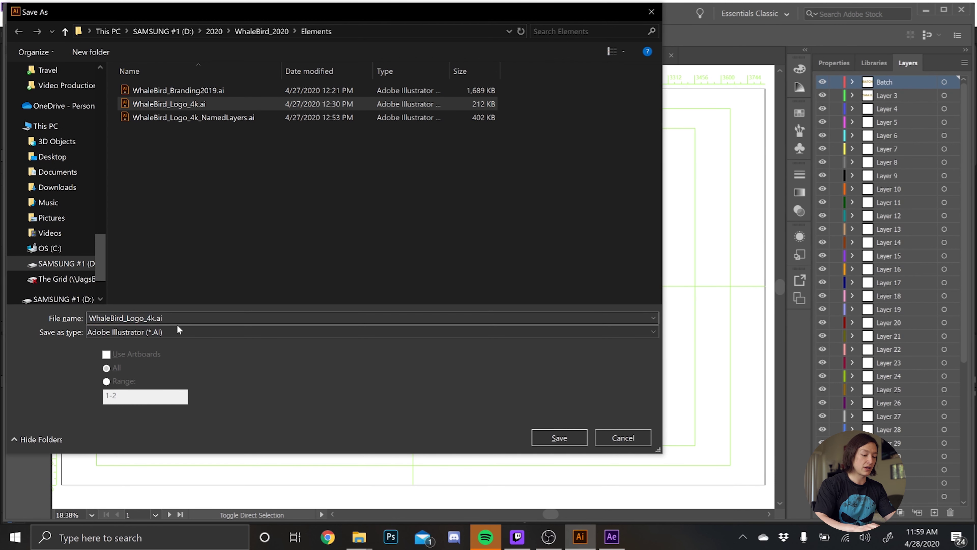
pyautogui.write('_Tuto')
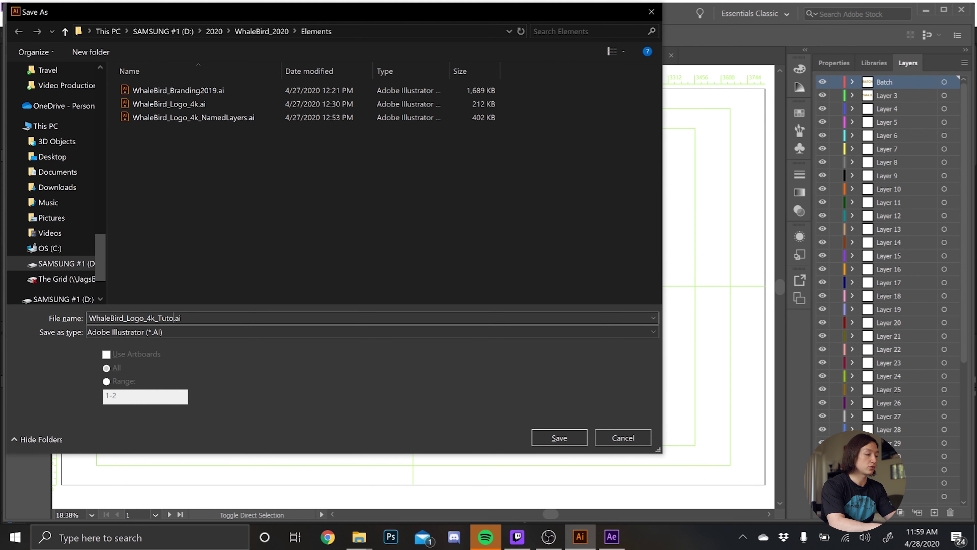
pyautogui.write('rial')
pyautogui.press('Return')
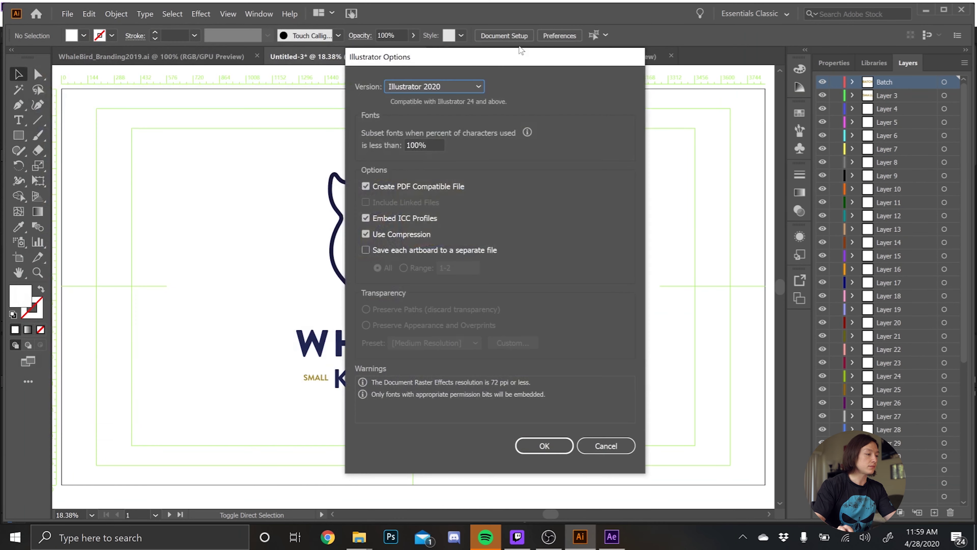
pyautogui.click(543, 445)
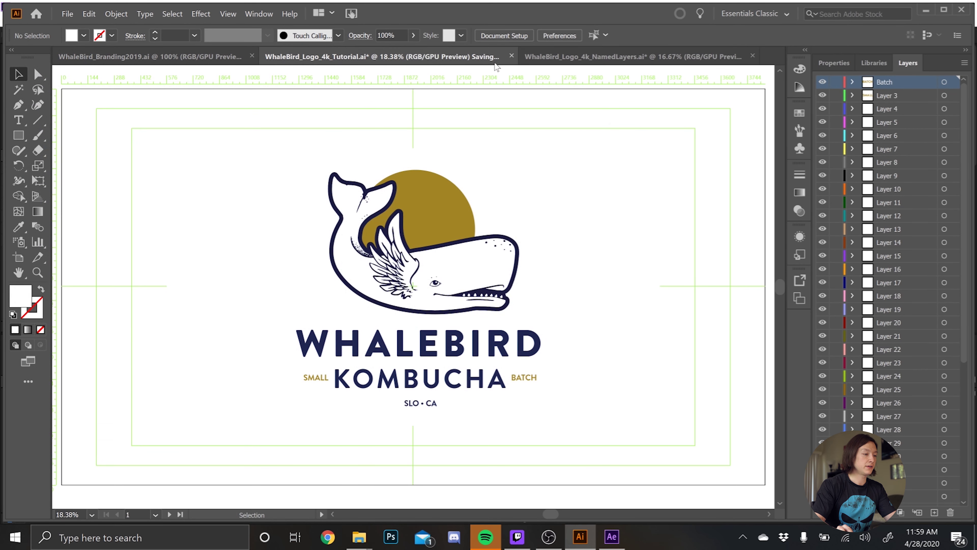
pyautogui.scroll(-3, 910, 269)
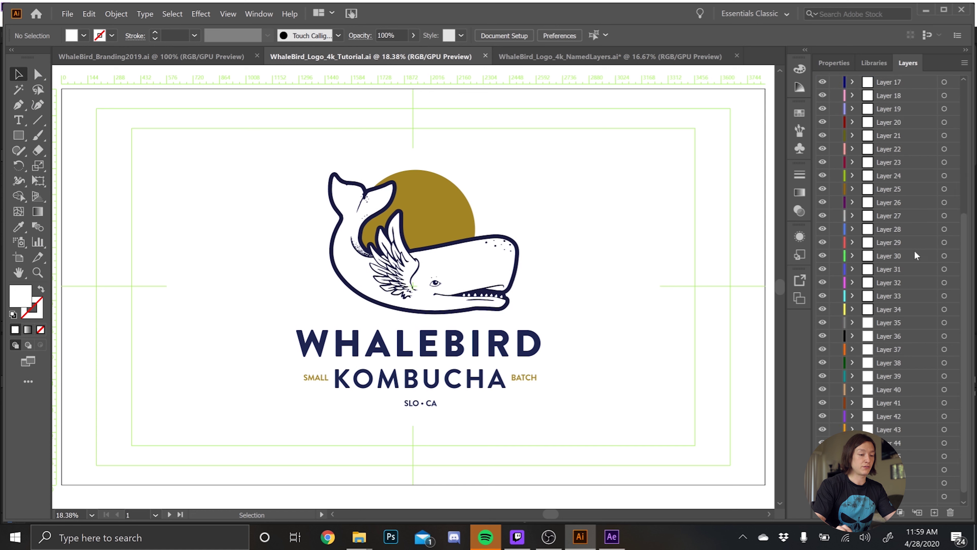
pyautogui.scroll(3, 910, 269)
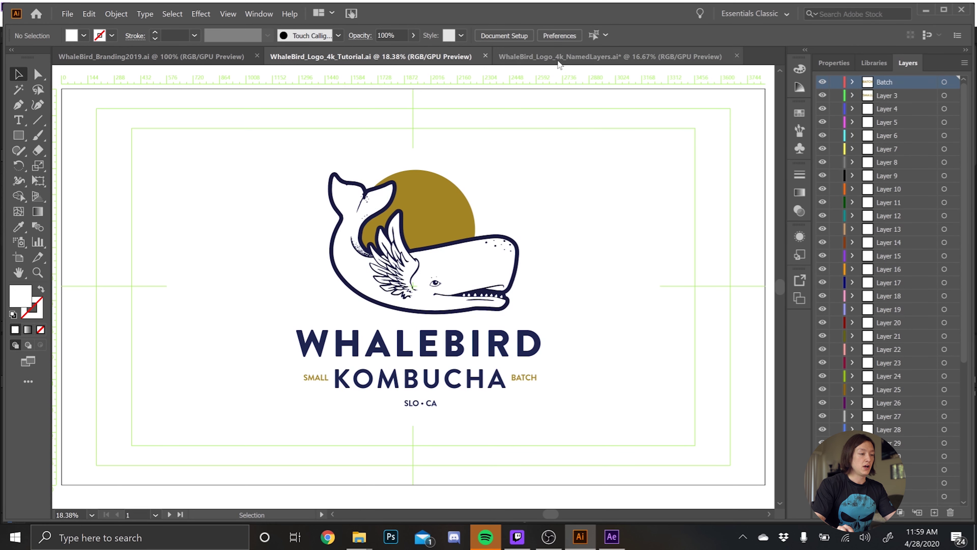
# Switch to the NamedLayers document, then to the empty After Effects composition timeline.
pyautogui.click(514, 62)
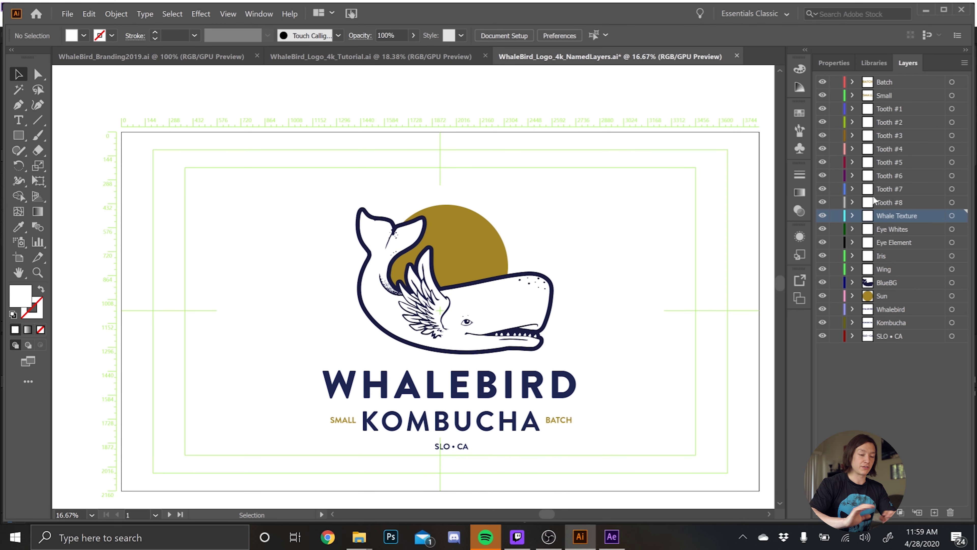
pyautogui.click(623, 538)
pyautogui.click(281, 434)
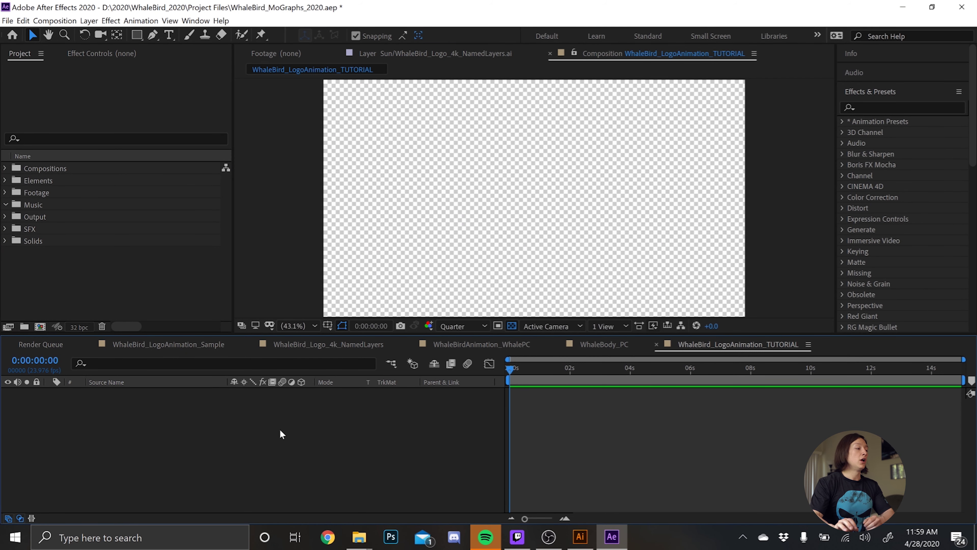
# Select the Vector(Illustrator) folder under Elements and open the Import File dialog with Ctrl+I.
pyautogui.click(38, 184)
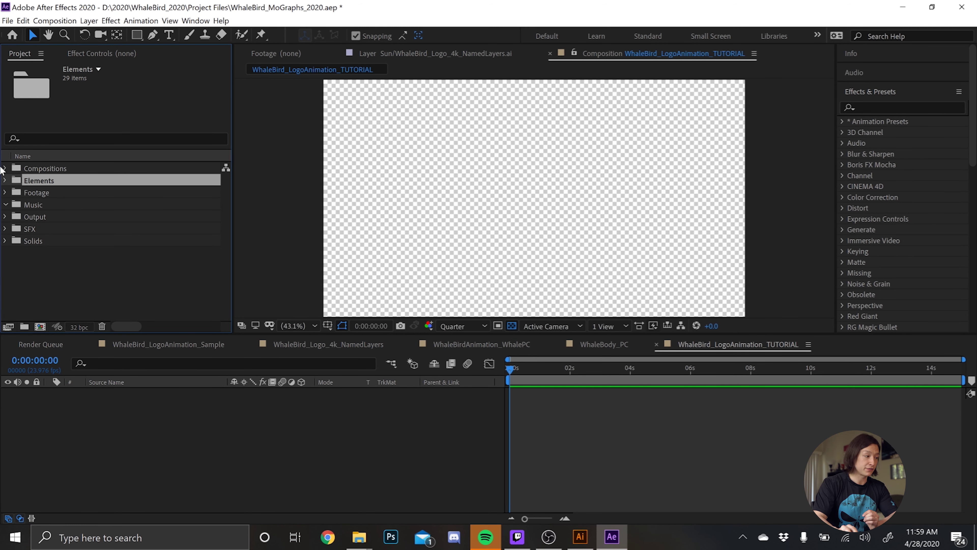
pyautogui.click(6, 181)
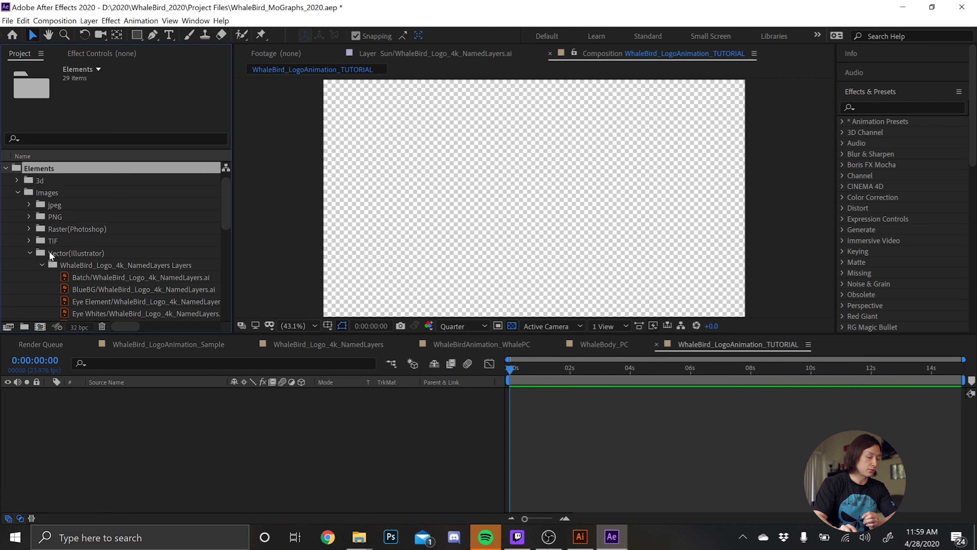
pyautogui.scroll(-3, 62, 243)
pyautogui.scroll(3, 63, 238)
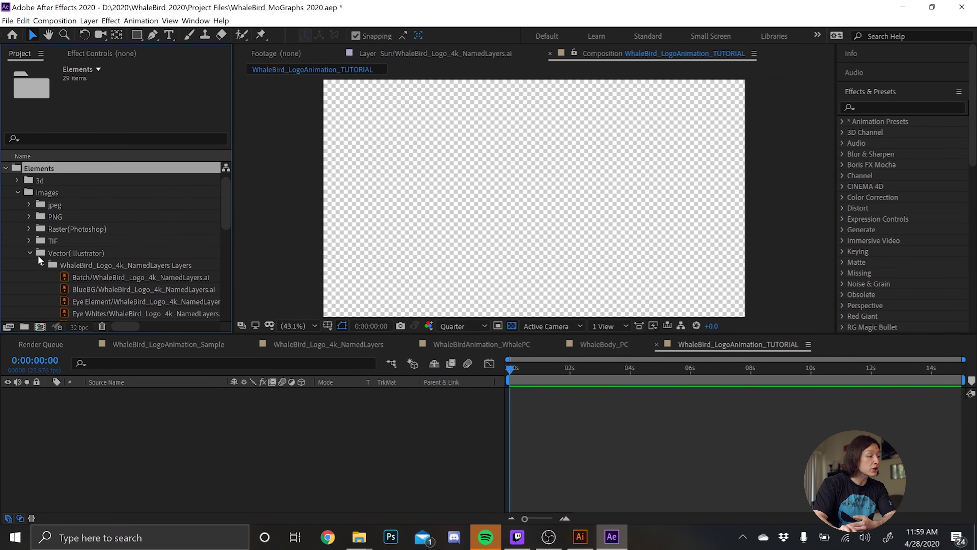
pyautogui.click(42, 265)
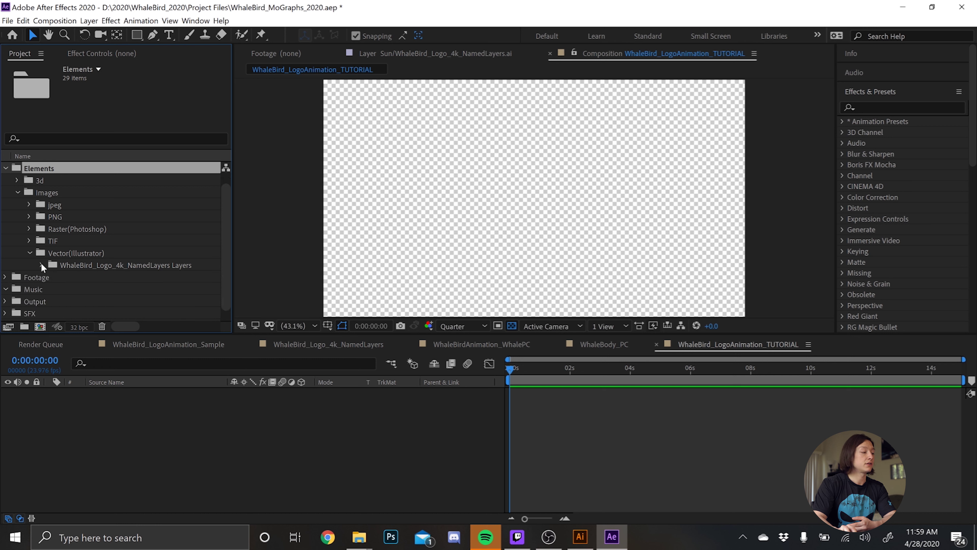
pyautogui.click(68, 256)
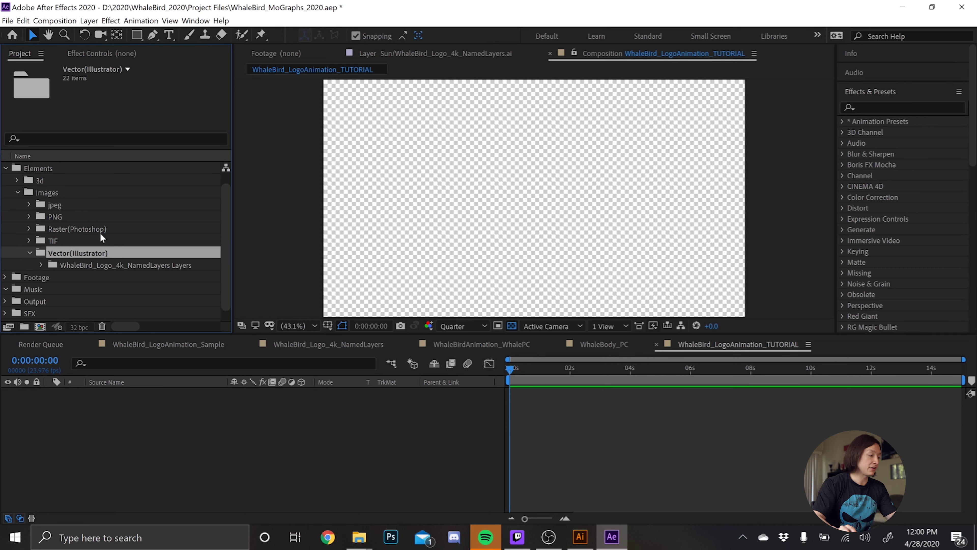
pyautogui.hotkey('ctrl', 'i')
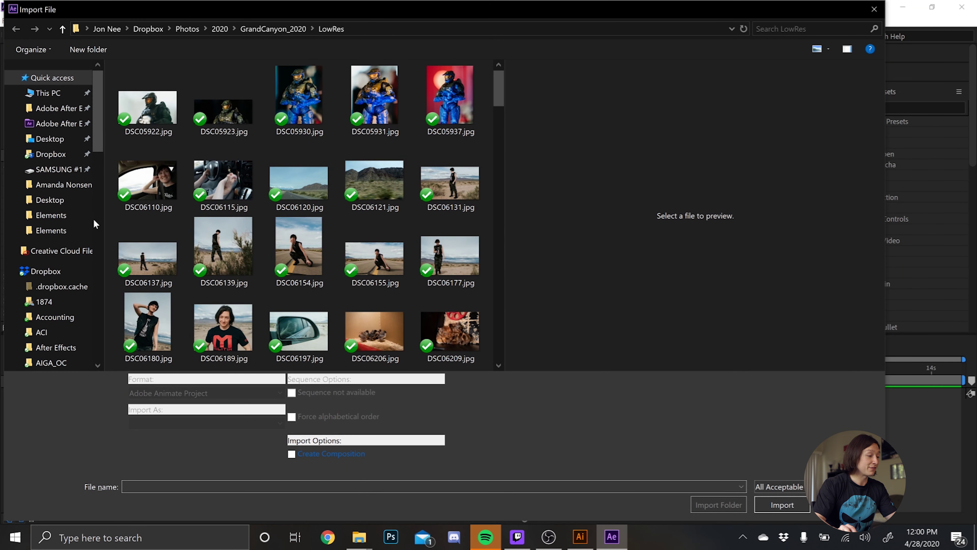
# Import WhaleBird_Logo_4k_NamedLayers.ai from D:\2020\WhaleBird_2020\Elements as a Layer Size composition.
pyautogui.moveTo(102, 139)
pyautogui.mouseDown()
pyautogui.moveTo(102, 313)
pyautogui.moveTo(95, 141)
pyautogui.moveTo(86, 130)
pyautogui.mouseUp()
pyautogui.click(58, 169)
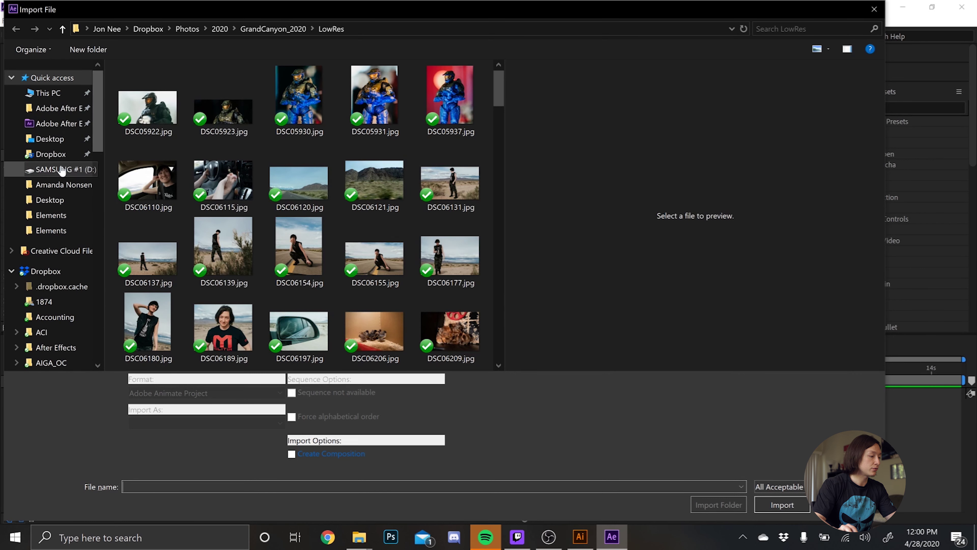
pyautogui.doubleClick(158, 99)
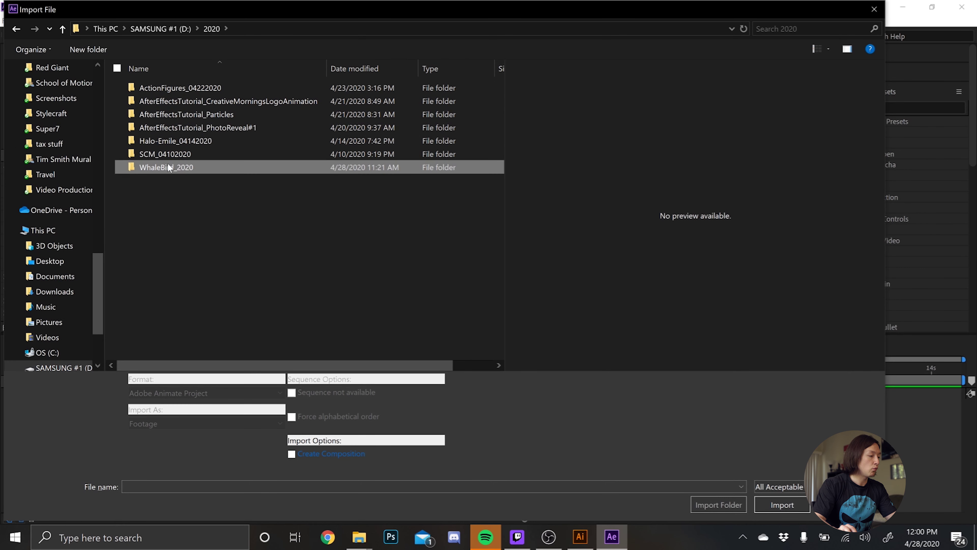
pyautogui.doubleClick(168, 166)
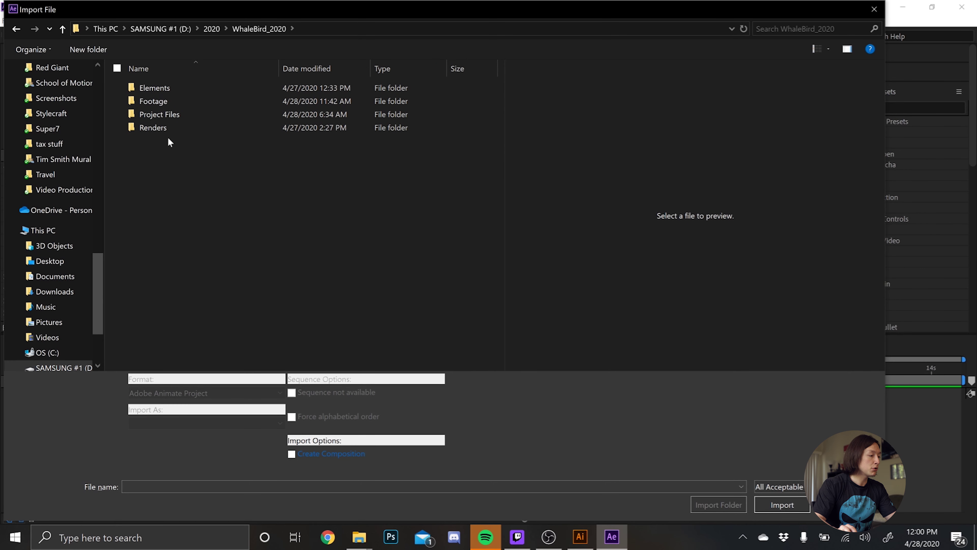
pyautogui.doubleClick(163, 90)
pyautogui.click(171, 116)
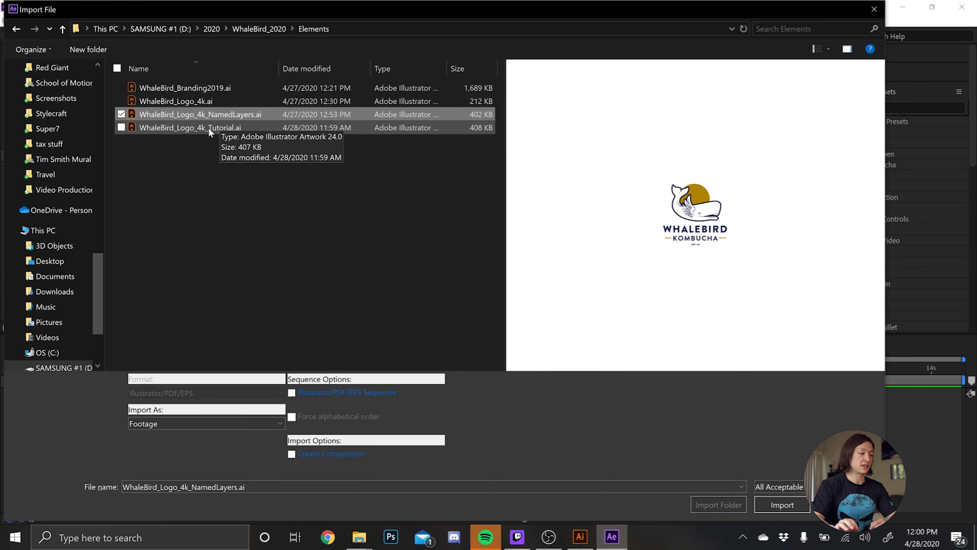
pyautogui.doubleClick(242, 114)
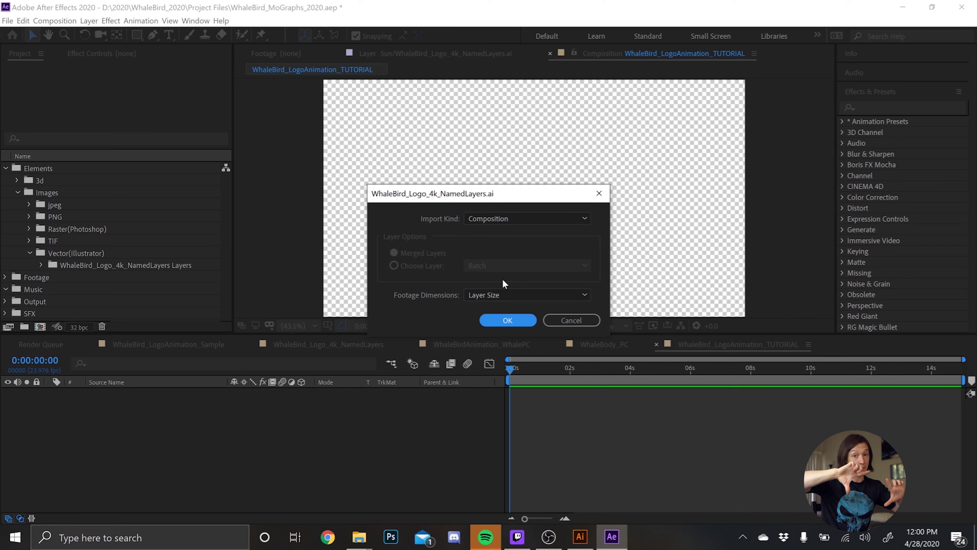
pyautogui.click(493, 325)
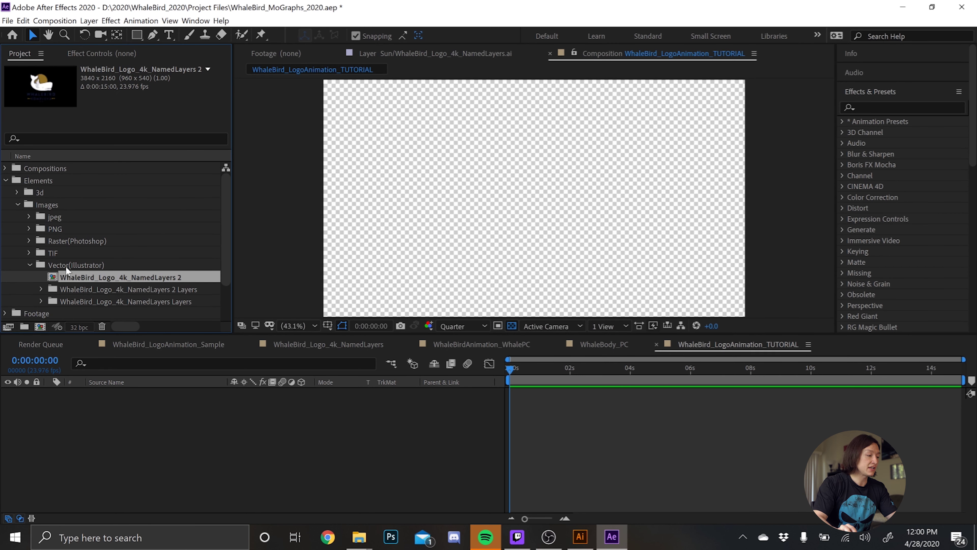
pyautogui.click(54, 288)
pyautogui.click(41, 289)
pyautogui.scroll(-5, 46, 287)
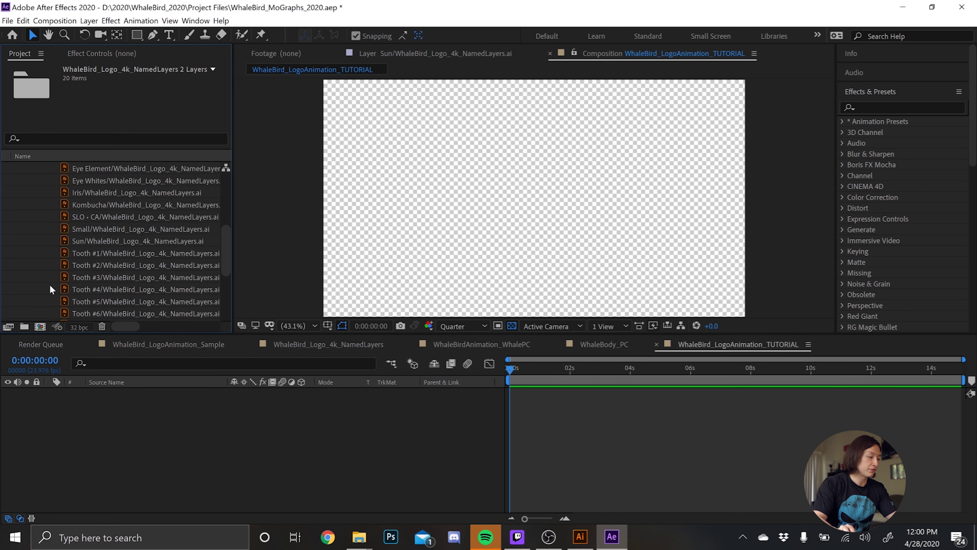
pyautogui.scroll(5, 75, 270)
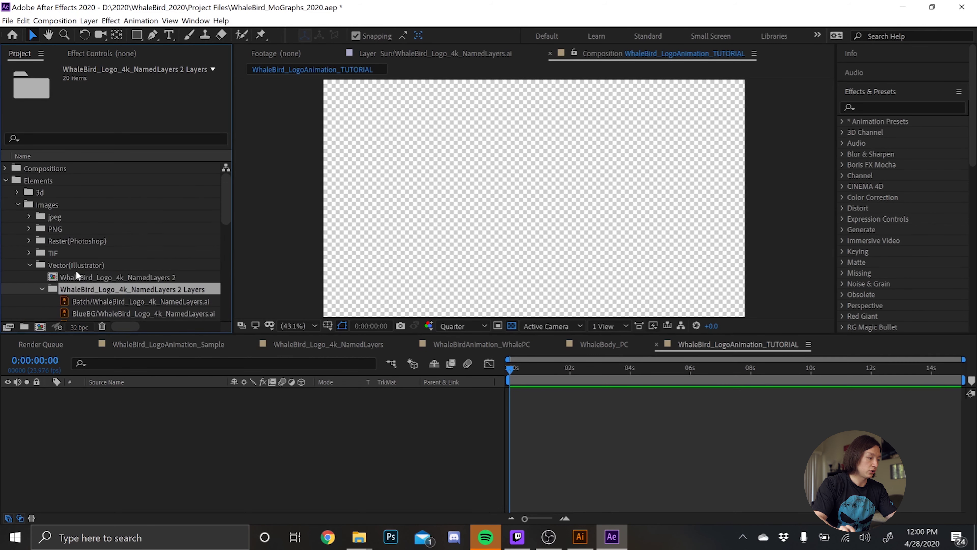
pyautogui.click(42, 287)
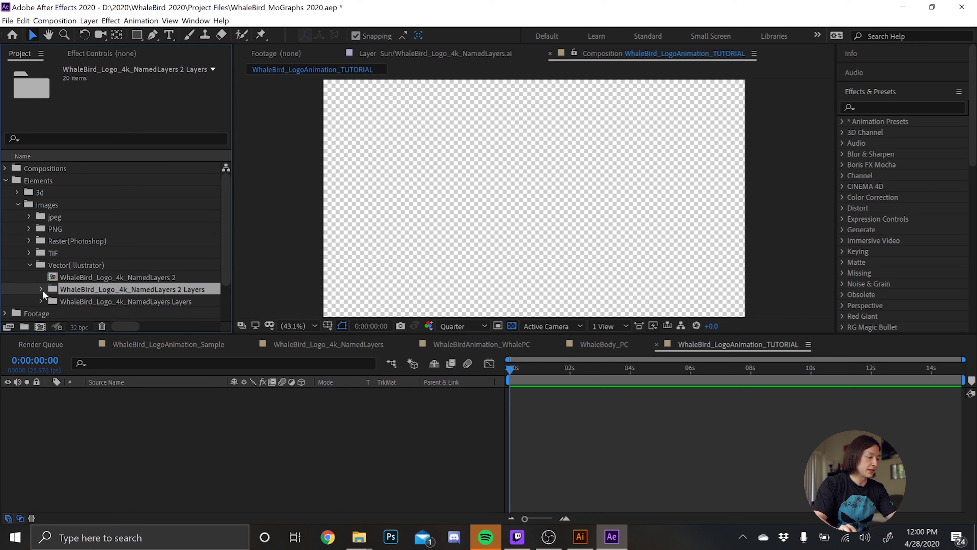
pyautogui.click(56, 279)
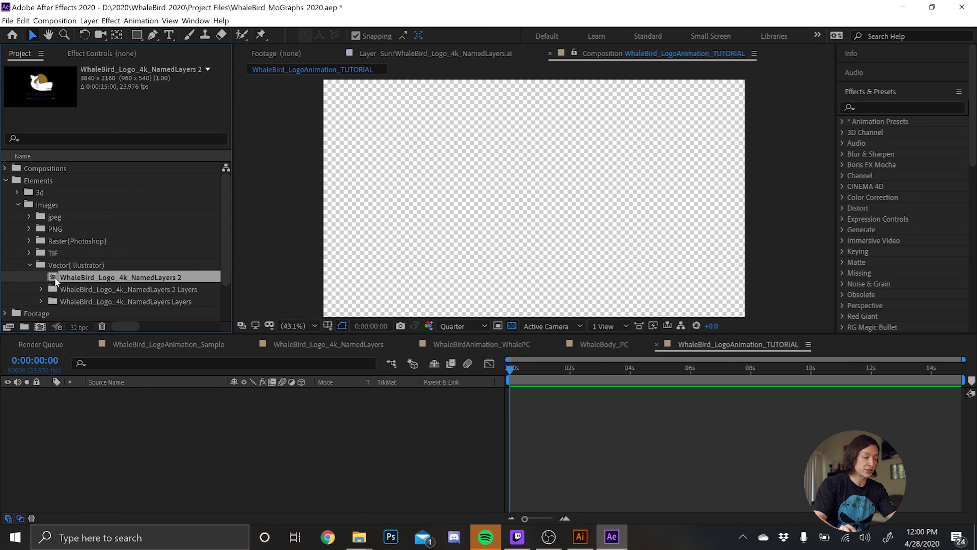
pyautogui.doubleClick(54, 277)
pyautogui.press('space')
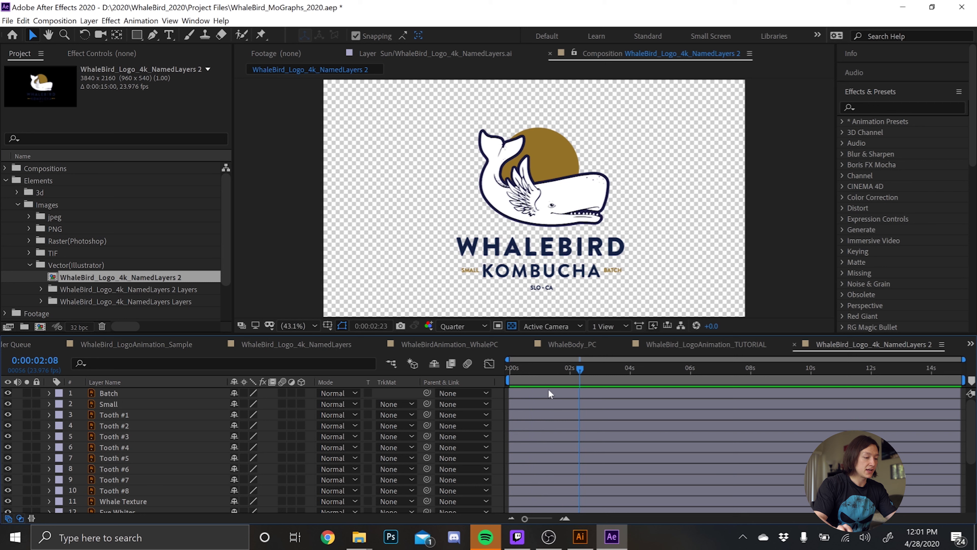
pyautogui.press('space')
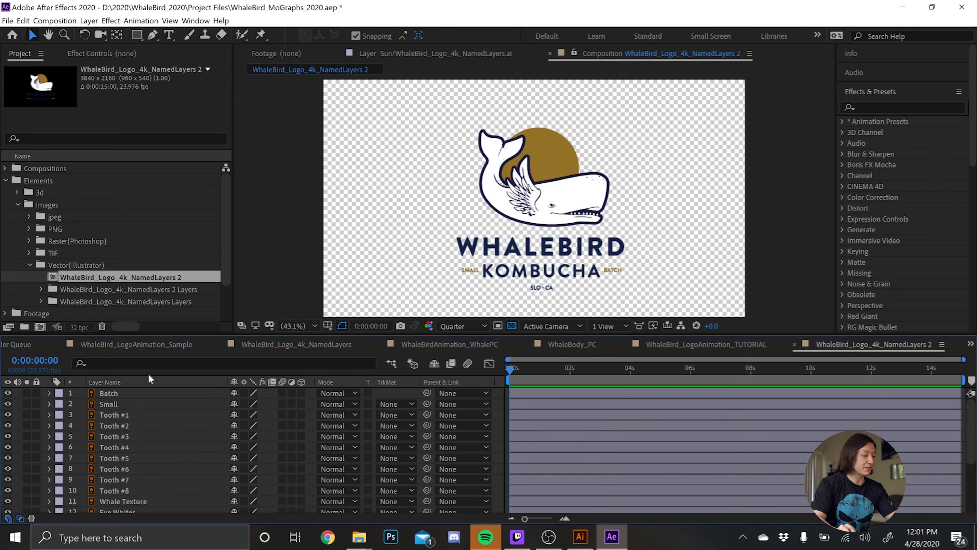
pyautogui.click(141, 425)
pyautogui.click(140, 469)
pyautogui.click(140, 478)
pyautogui.click(135, 438)
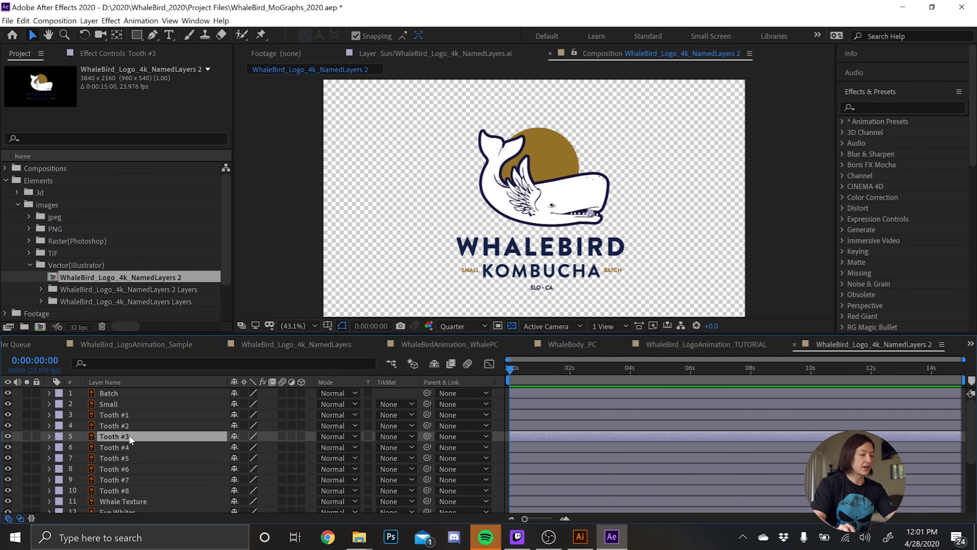
pyautogui.click(109, 415)
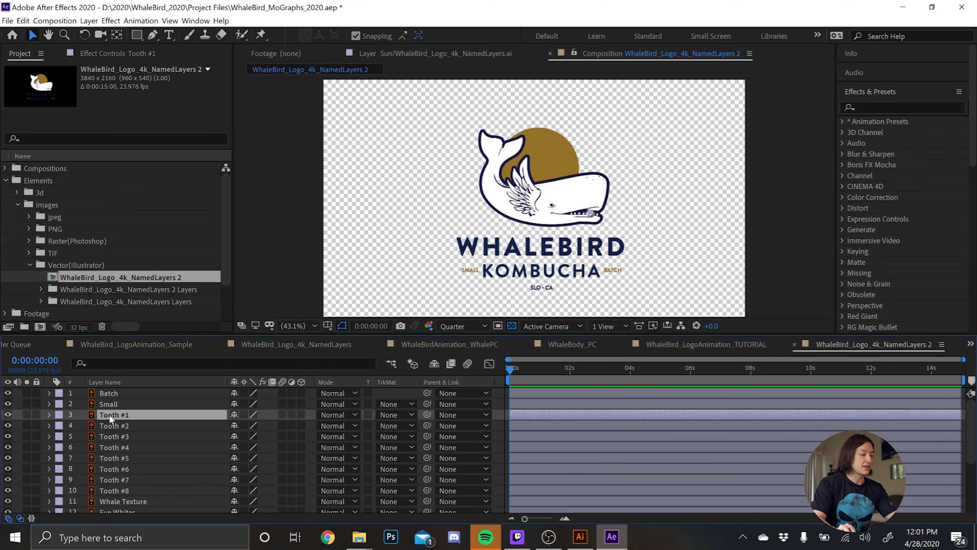
pyautogui.click(193, 437)
pyautogui.click(160, 458)
pyautogui.click(137, 479)
pyautogui.scroll(-3, 131, 466)
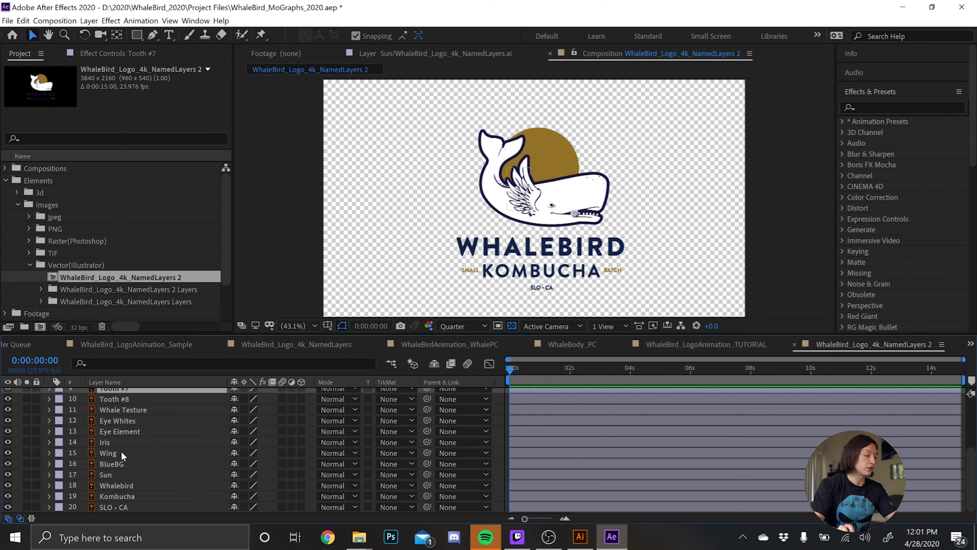
pyautogui.click(133, 442)
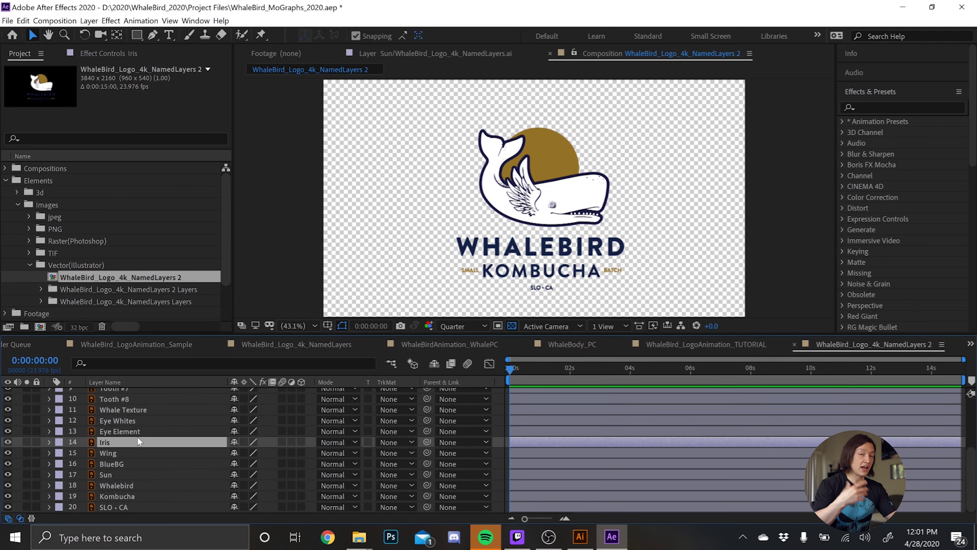
pyautogui.scroll(5, 150, 442)
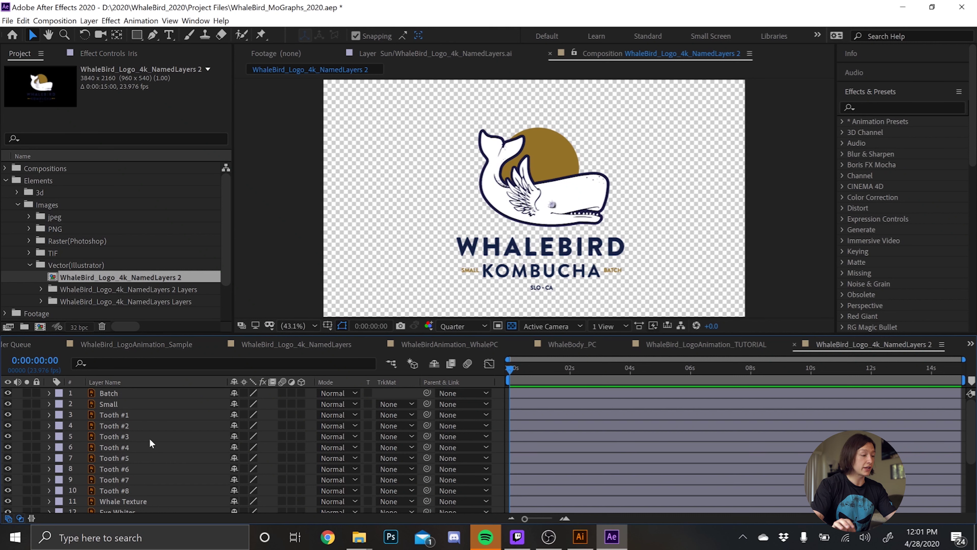
pyautogui.click(150, 404)
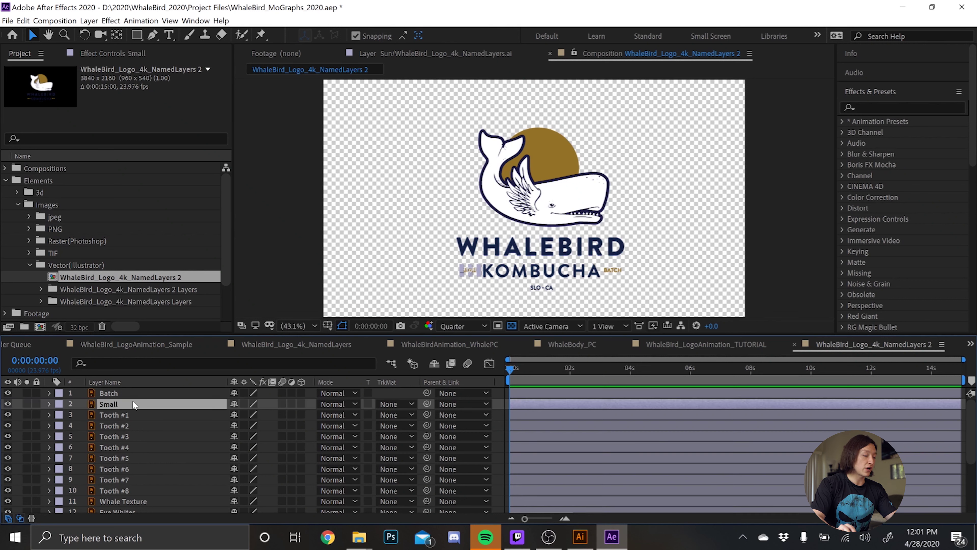
pyautogui.click(136, 394)
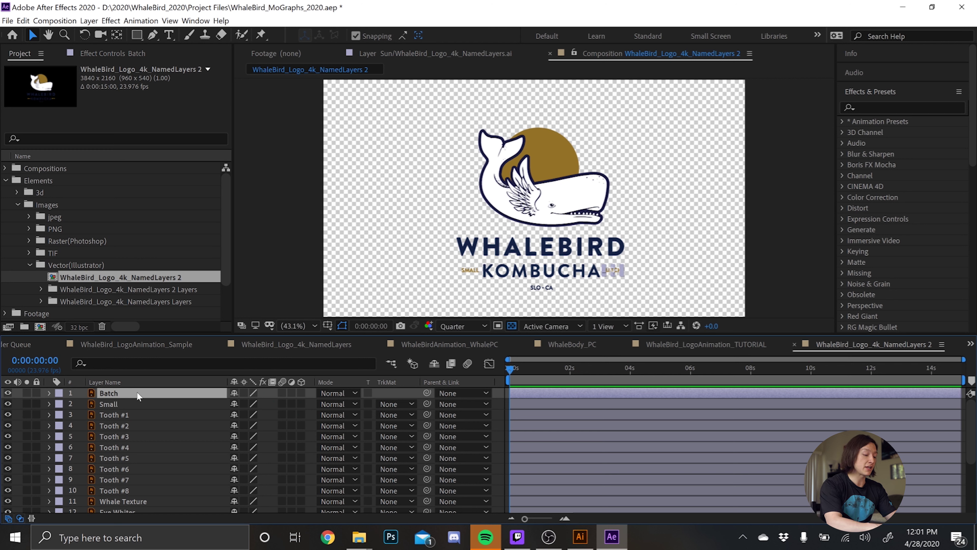
pyautogui.hotkey('ctrl', 'alt', 'shift', 'y')
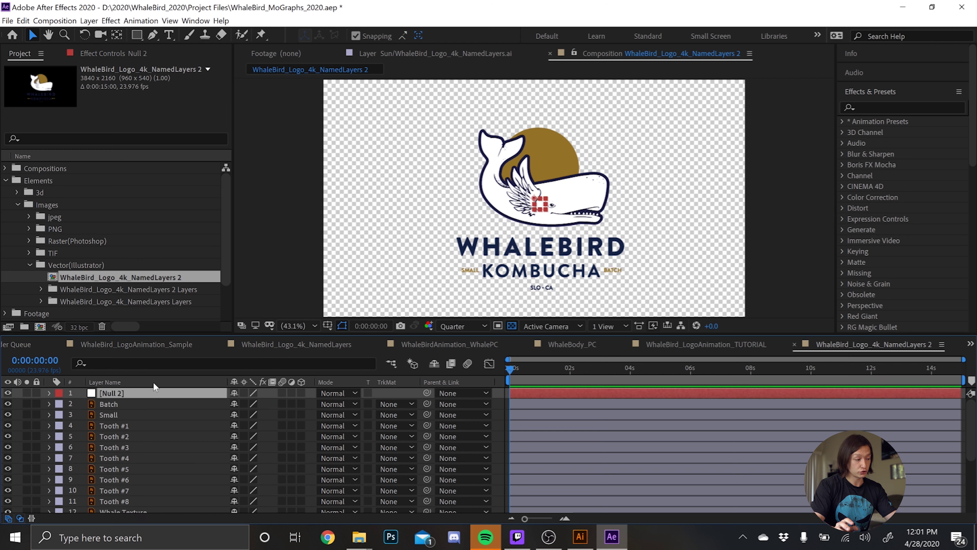
# Parent all logo layers, from Batch to SLO · CA, to Null 2.
pyautogui.click(125, 405)
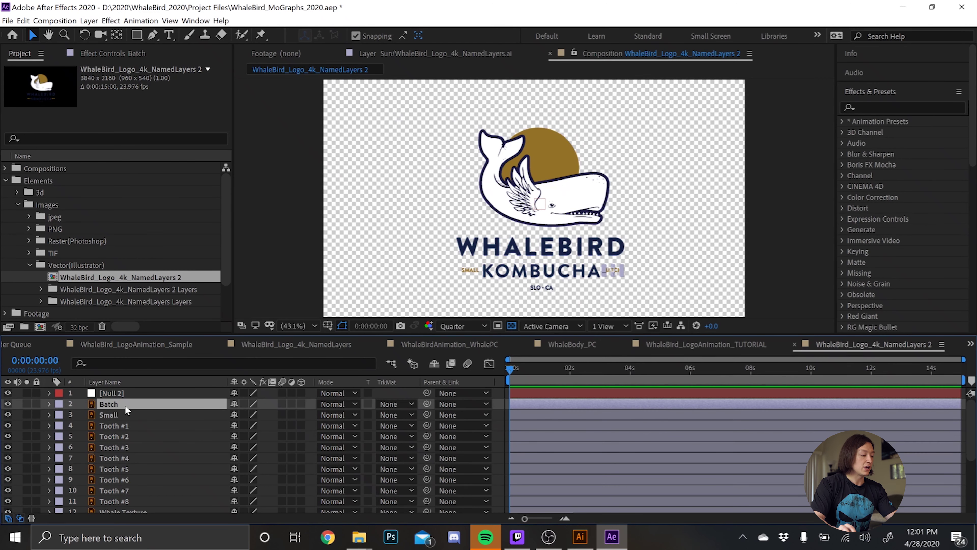
pyautogui.scroll(-3, 131, 439)
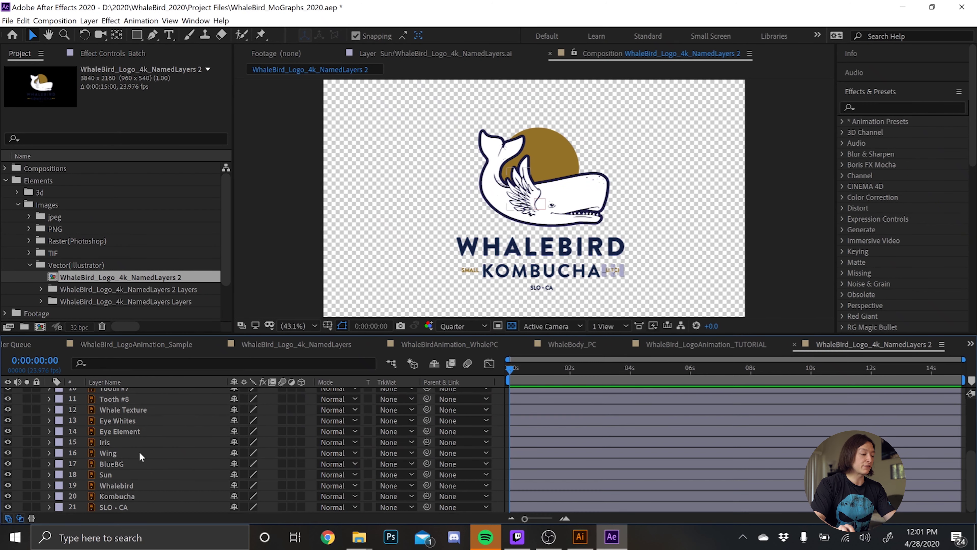
pyautogui.keyDown('shift'); pyautogui.click(142, 506); pyautogui.keyUp('shift')
pyautogui.scroll(3, 115, 435)
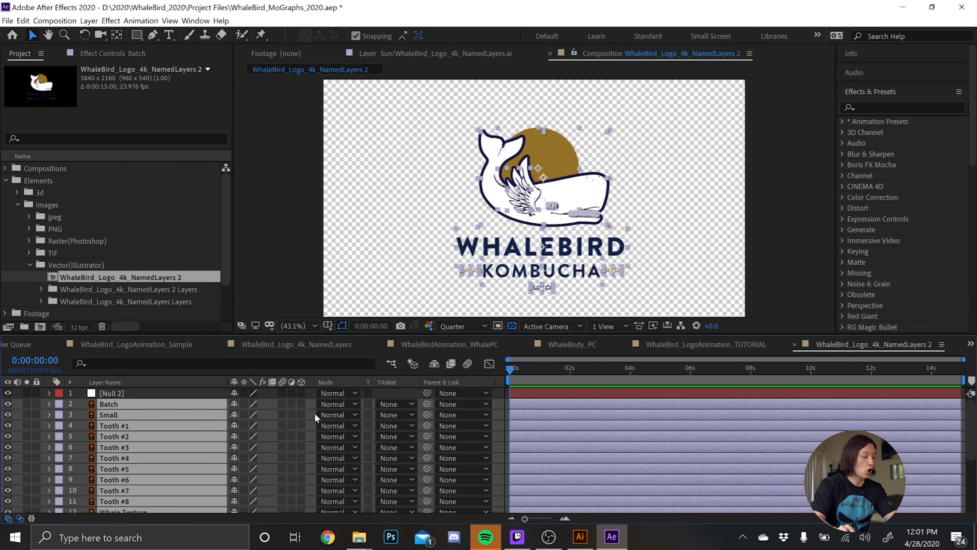
pyautogui.moveTo(427, 403); pyautogui.dragTo(120, 391)
pyautogui.click(119, 391)
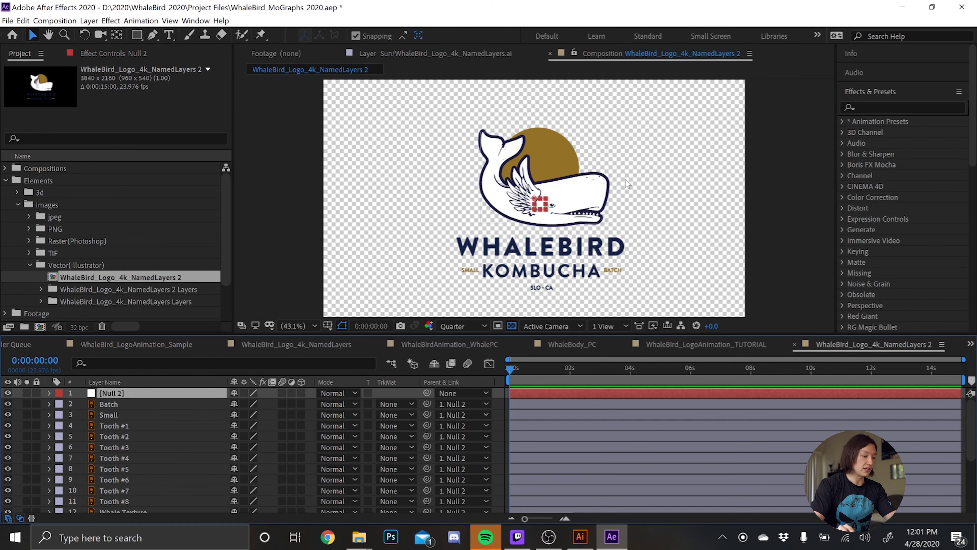
# Move the logo through the null, scale it to 386%, then undo the scale.
pyautogui.moveTo(565, 174); pyautogui.dragTo(499, 232)
pyautogui.press('s')
pyautogui.moveTo(252, 403); pyautogui.dragTo(340, 405)
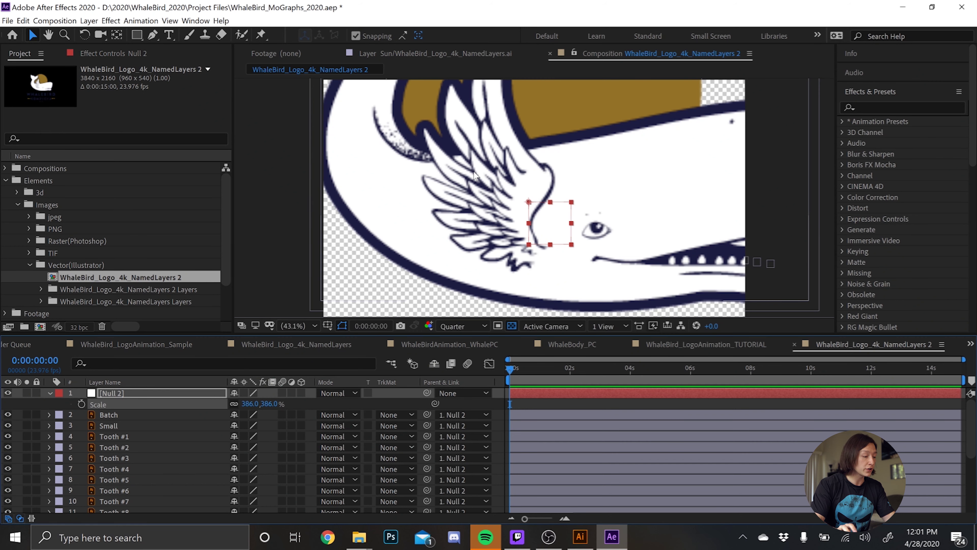
pyautogui.hotkey('ctrl', 'z')
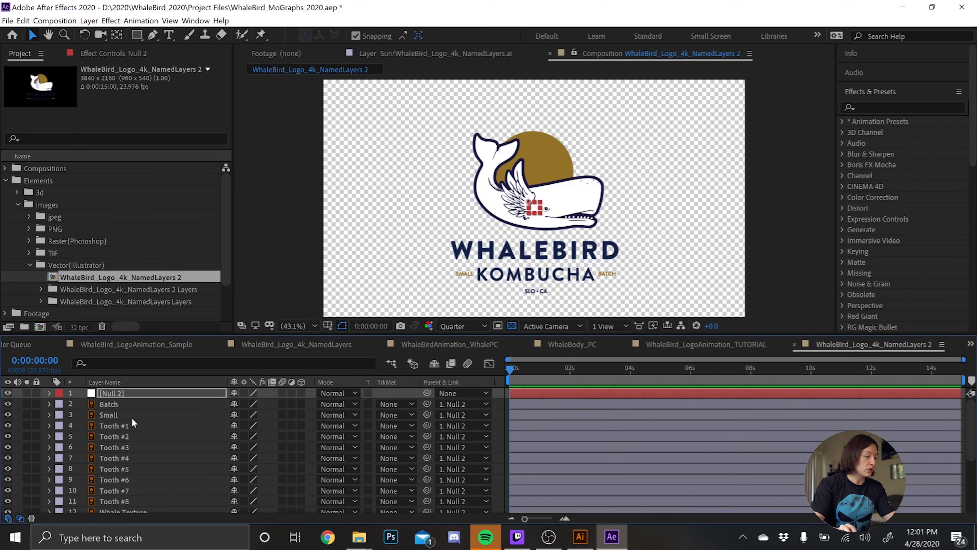
# Convert all the logo's Illustrator layers into shape layers with Create Shapes from Vector Layer.
pyautogui.click(122, 404)
pyautogui.scroll(-5, 122, 435)
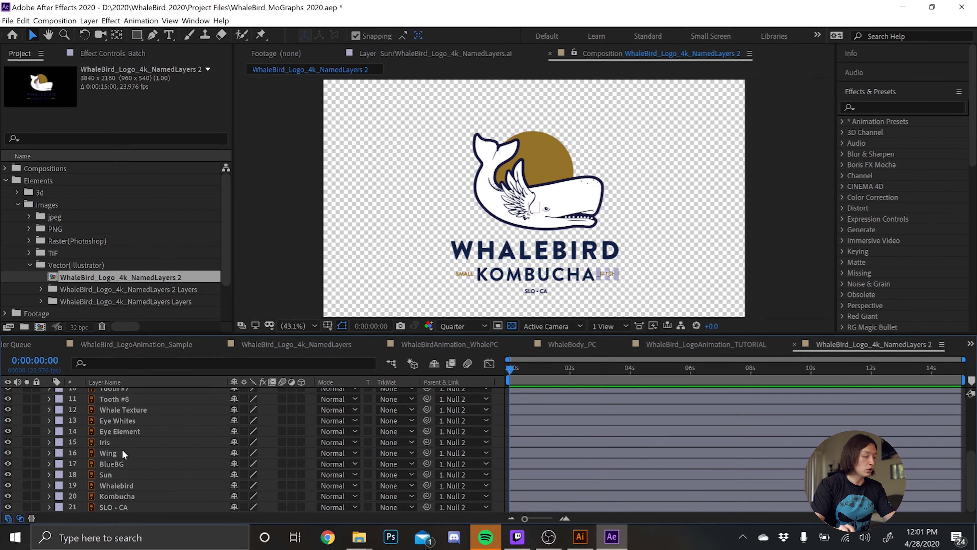
pyautogui.keyDown('shift'); pyautogui.click(107, 508); pyautogui.keyUp('shift')
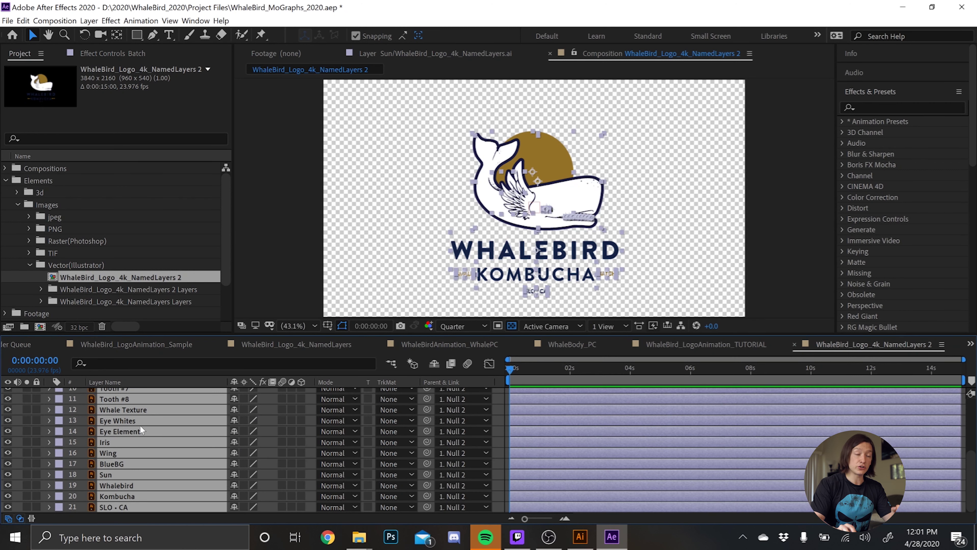
pyautogui.scroll(5, 146, 421)
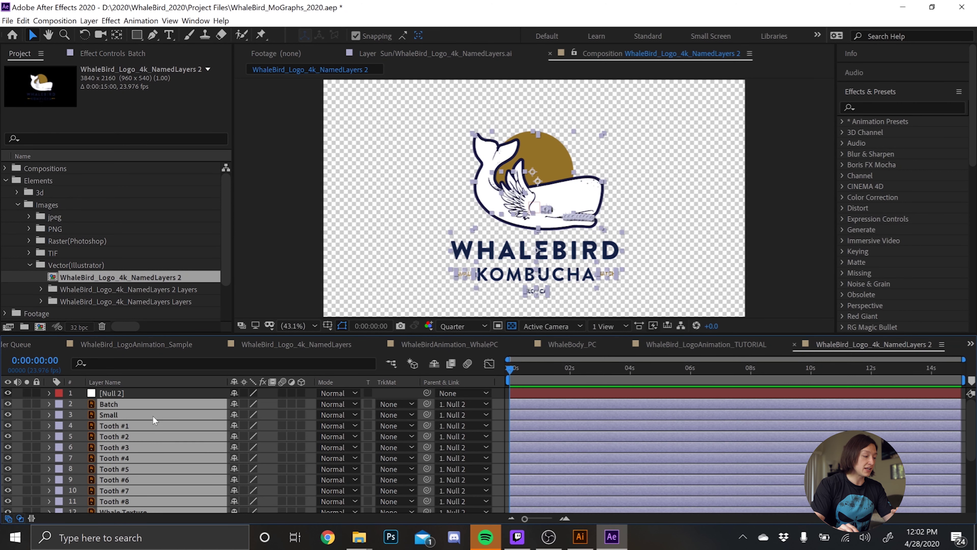
pyautogui.rightClick(121, 415)
pyautogui.moveTo(201, 338)
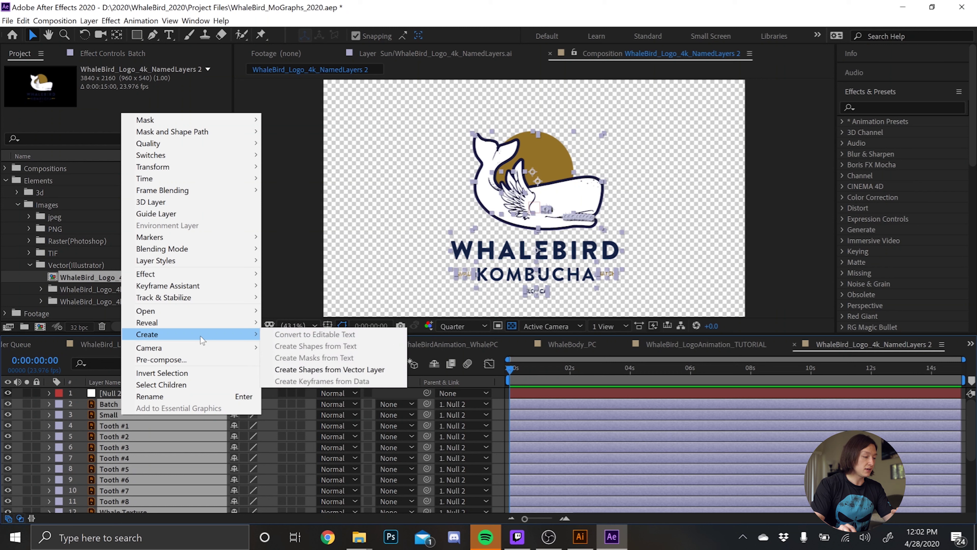
pyautogui.click(343, 368)
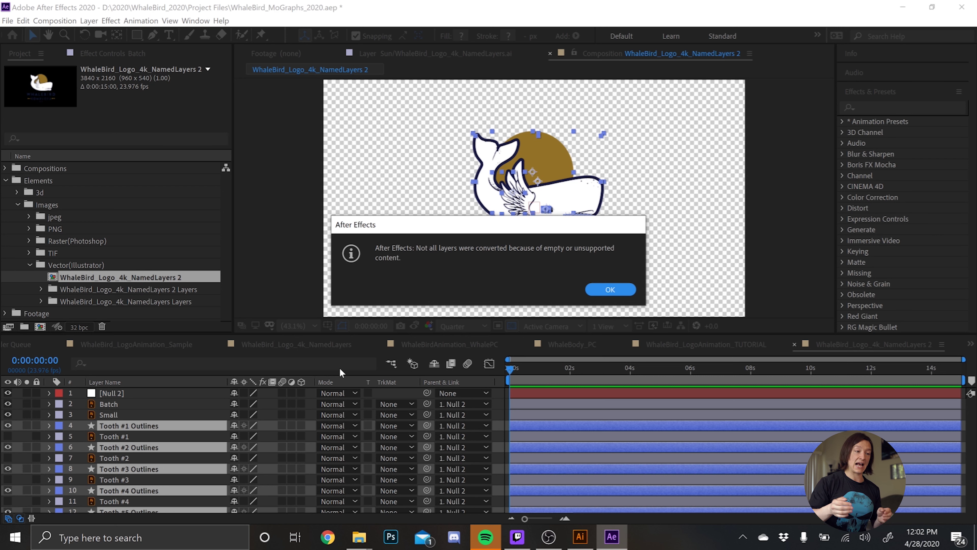
pyautogui.click(611, 293)
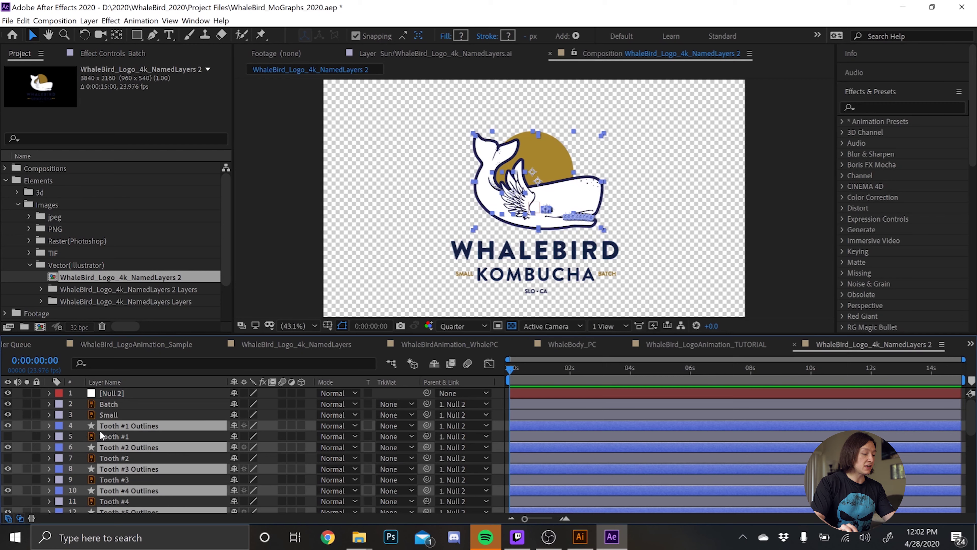
# Move the Outlines layers beneath Null 2 and inspect the original Small, Batch, Tooth #1 and Whalebird layers.
pyautogui.scroll(-5, 217, 436)
pyautogui.scroll(5, 148, 428)
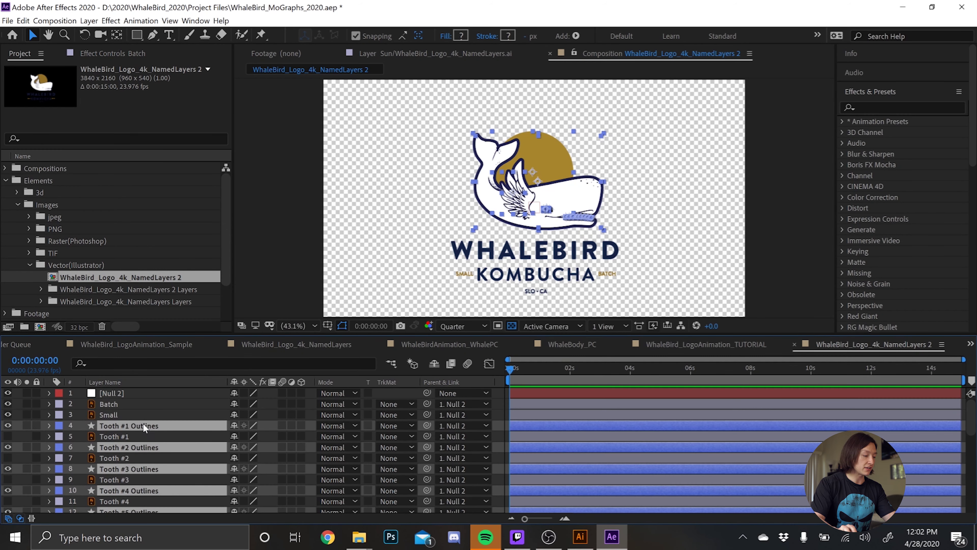
pyautogui.moveTo(136, 428); pyautogui.dragTo(131, 399)
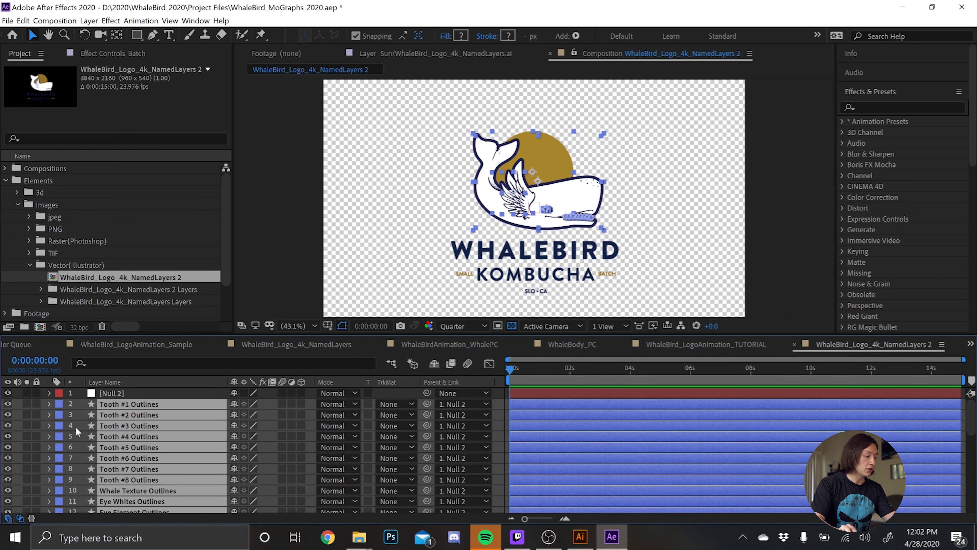
pyautogui.scroll(-4, 69, 427)
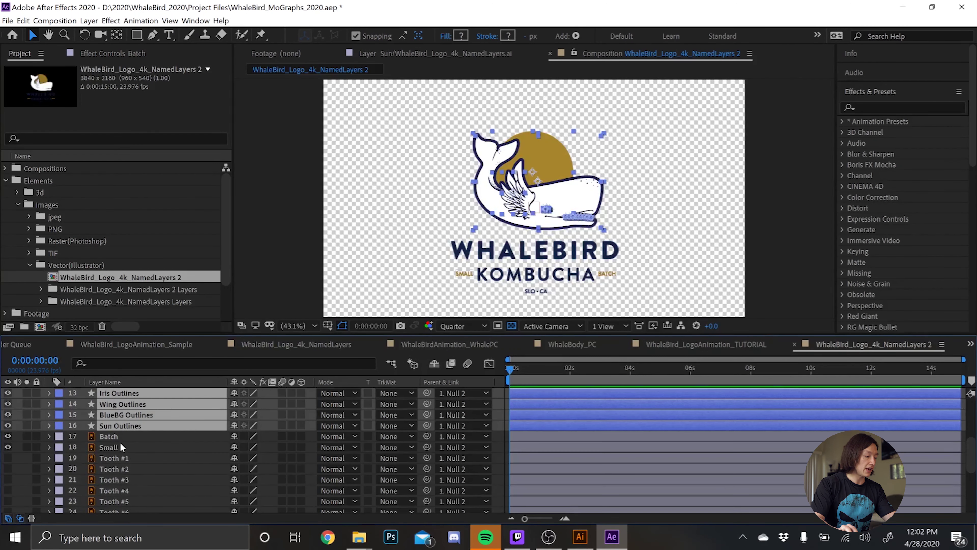
pyautogui.click(116, 447)
pyautogui.click(89, 435)
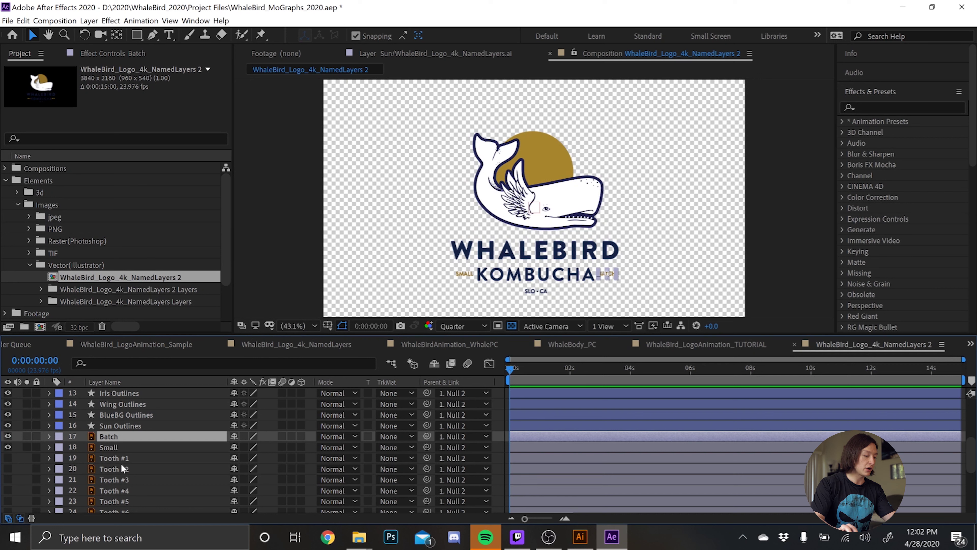
pyautogui.click(110, 460)
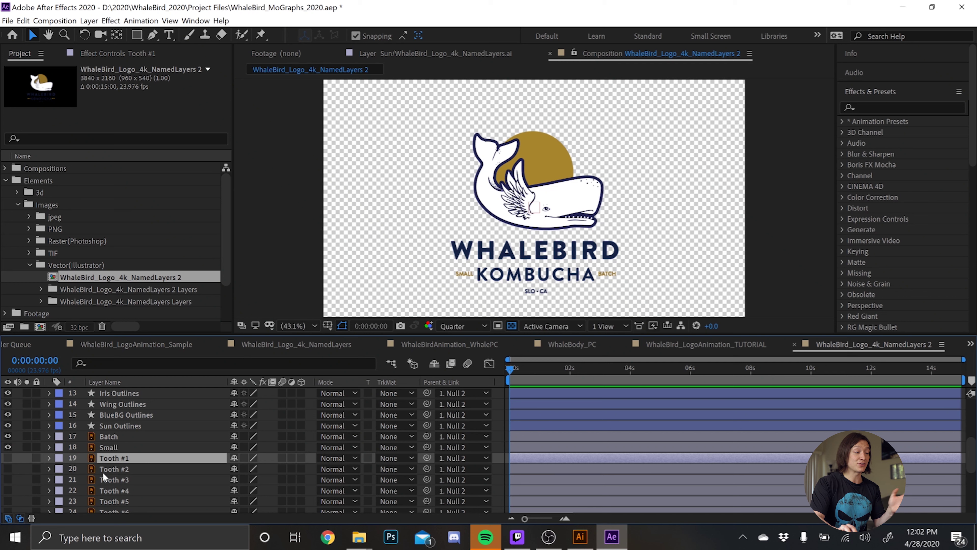
pyautogui.scroll(-4, 103, 468)
pyautogui.click(114, 486)
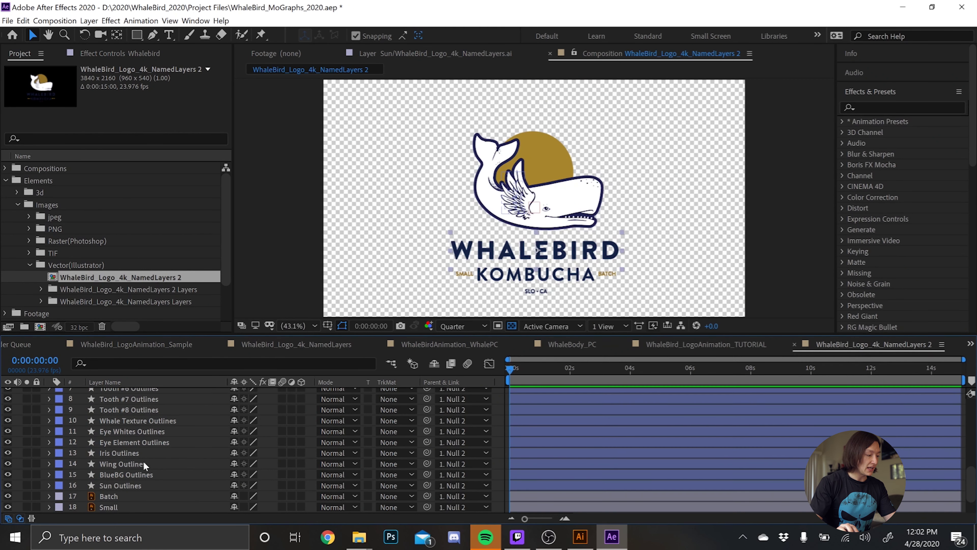
# Add a new text layer reading 'place holder for now' at the comp centre.
pyautogui.click(111, 392)
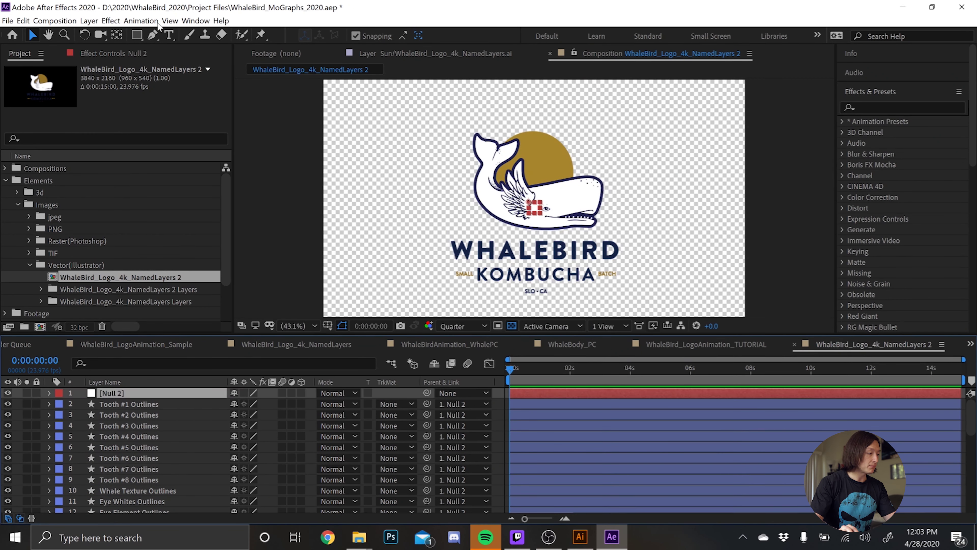
pyautogui.click(169, 35)
pyautogui.hotkey('ctrl', 'alt', 'shift', 't')
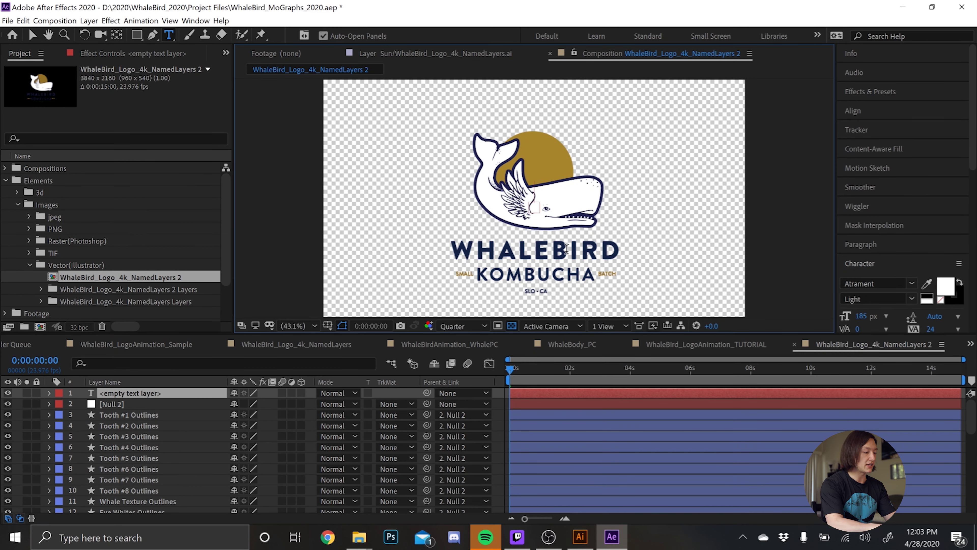
pyautogui.write('place')
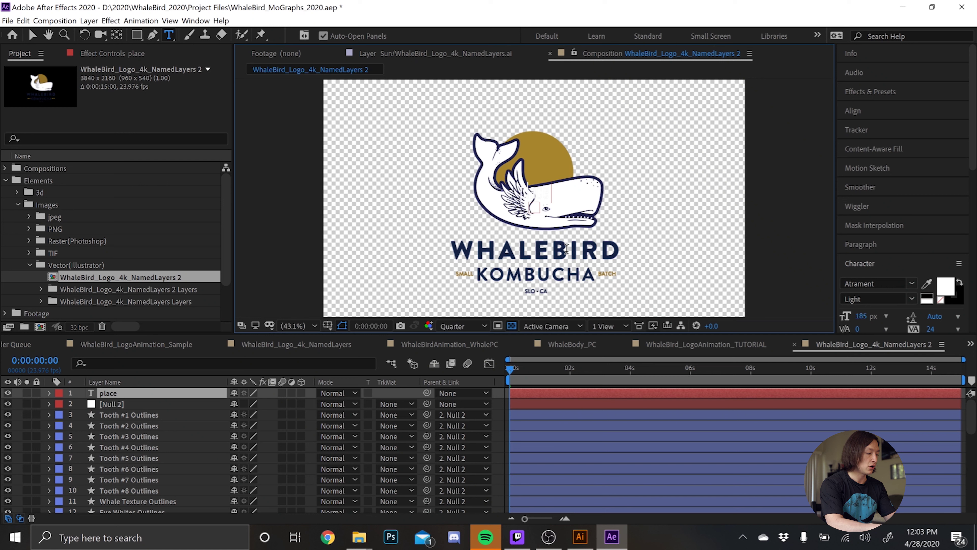
pyautogui.write(' holder for now')
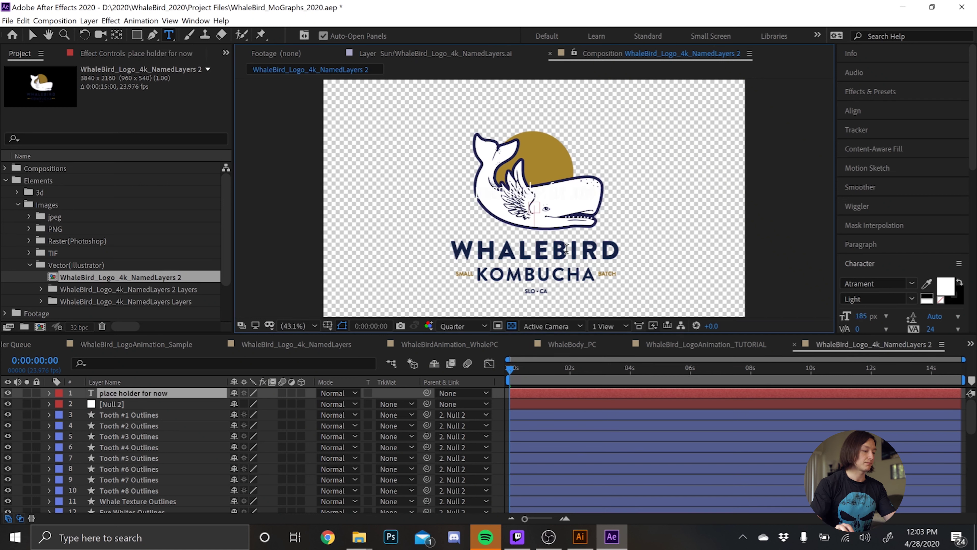
pyautogui.click(143, 392)
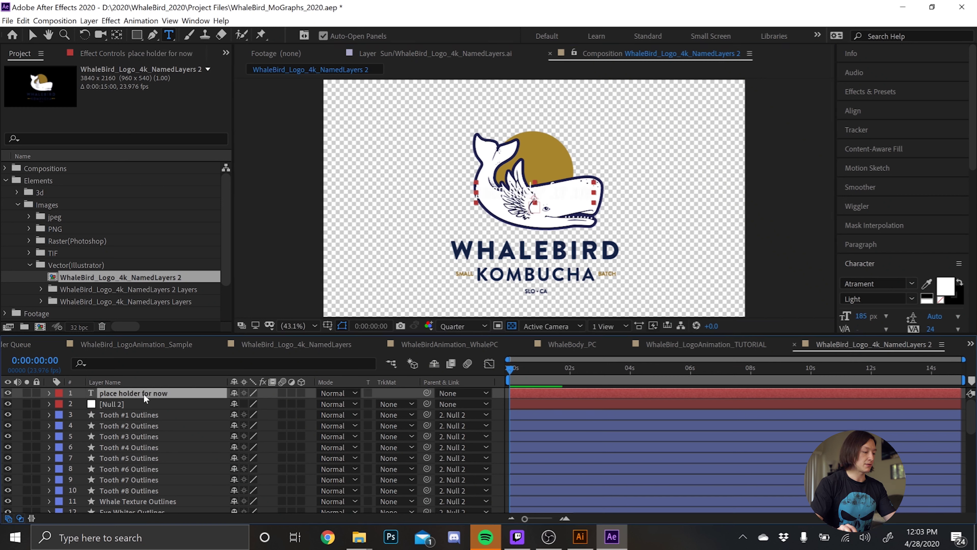
# Solo the placeholder text layer and turn off the transparency grid for a black background.
pyautogui.click(26, 393)
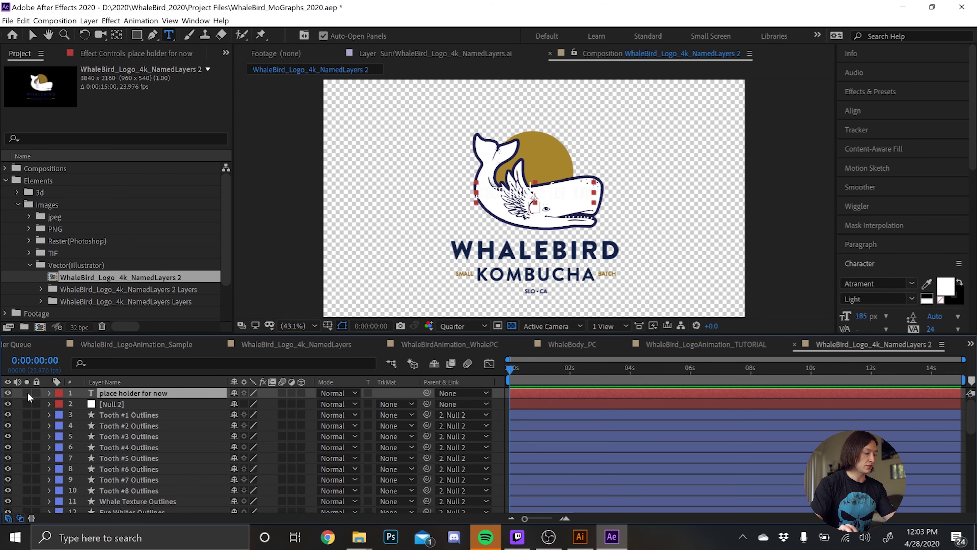
pyautogui.click(512, 326)
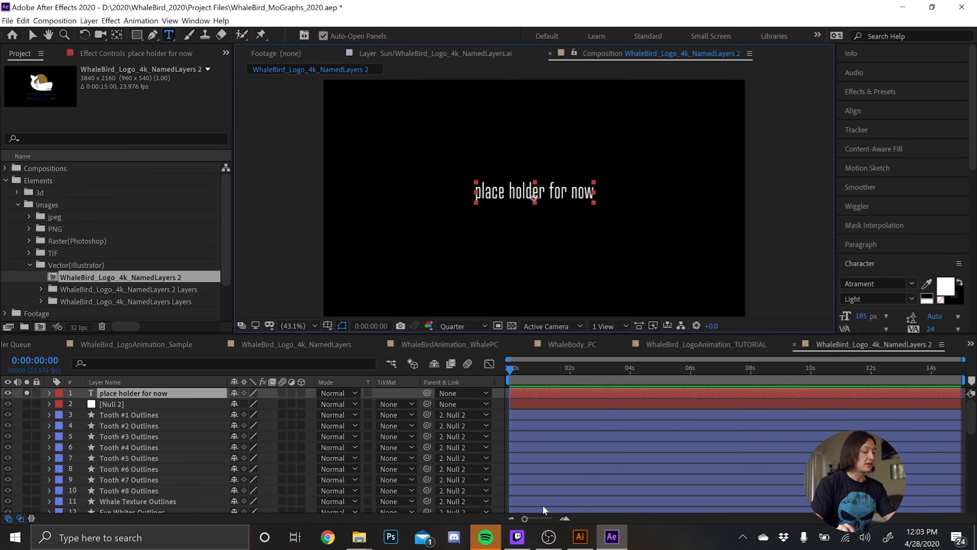
pyautogui.click(580, 538)
# Select the full WHALEBIRD headline in Illustrator, then return to editing the placeholder text in After Effects.
pyautogui.click(446, 393)
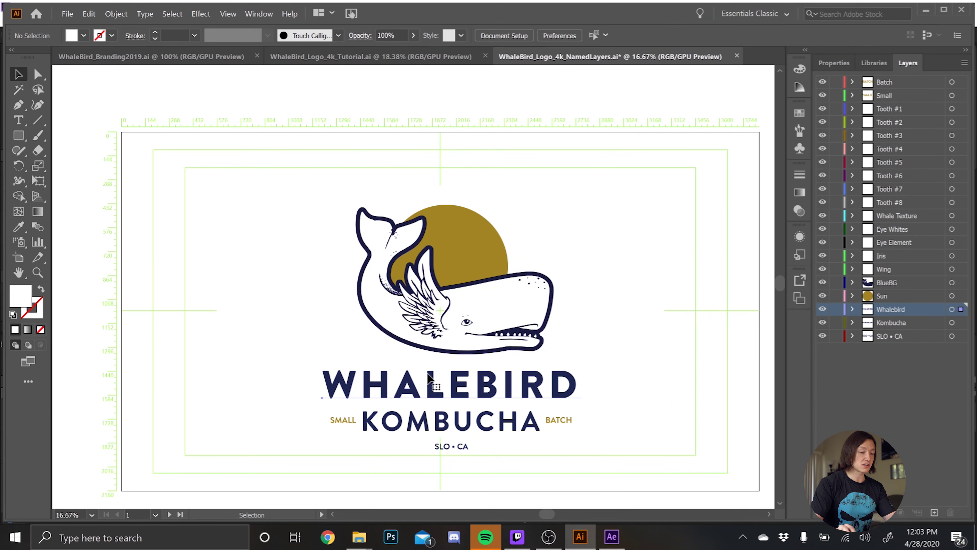
pyautogui.doubleClick(444, 387)
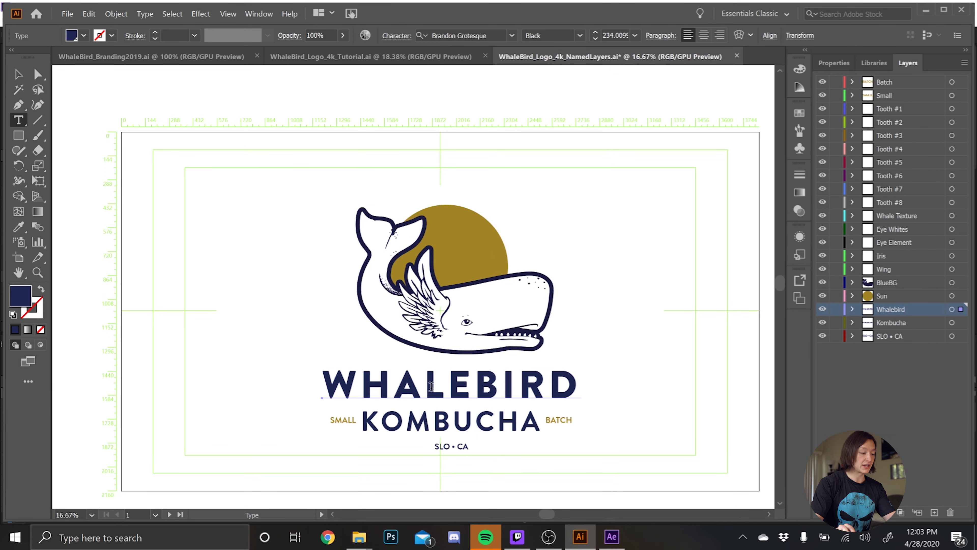
pyautogui.doubleClick(445, 387)
pyautogui.click(427, 401)
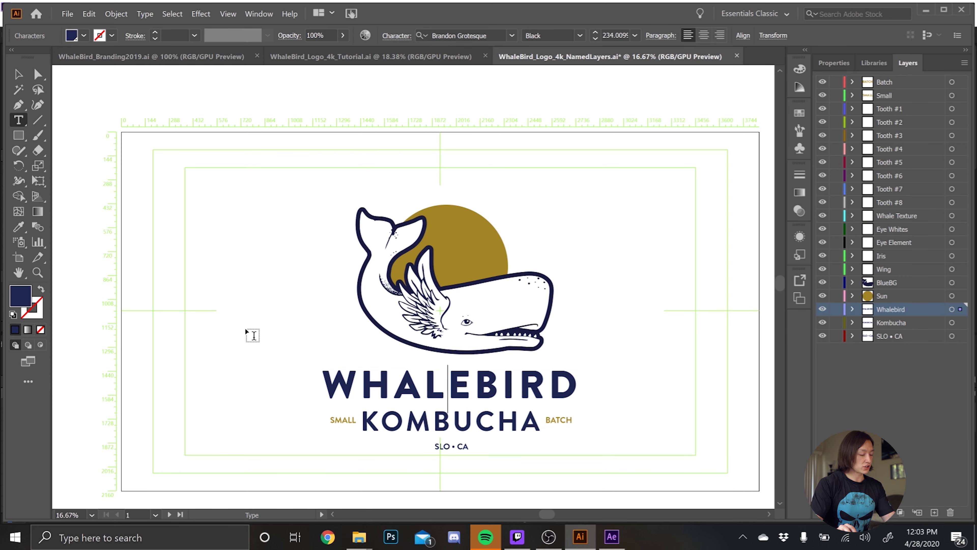
pyautogui.hotkey('ctrl', 'a')
pyautogui.hotkey('ctrl', 'c')
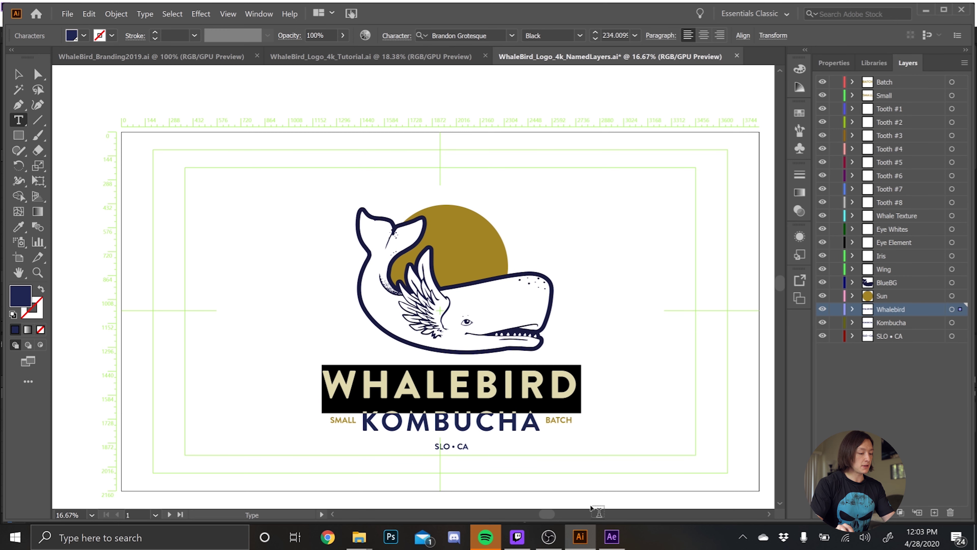
pyautogui.click(611, 536)
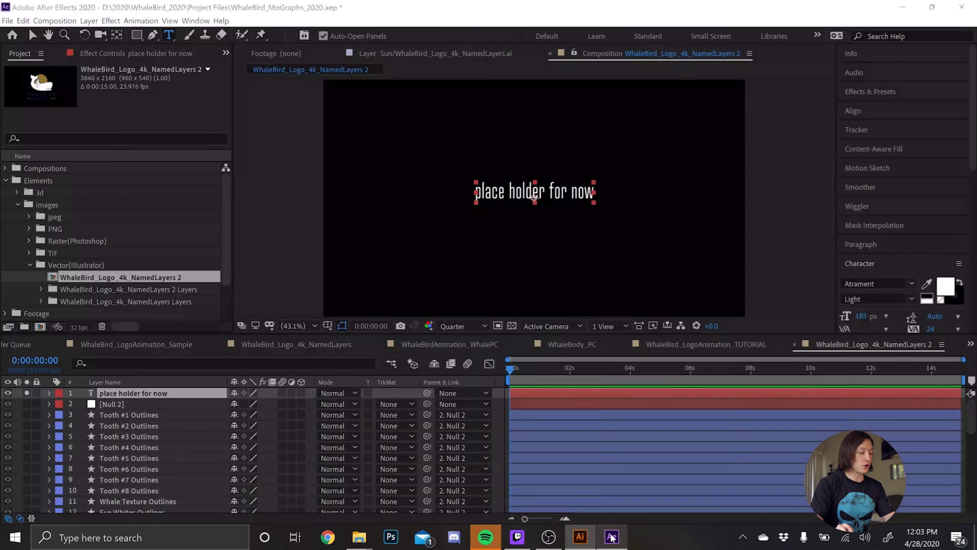
pyautogui.doubleClick(163, 395)
# Paste WHALEBIRD over the placeholder and centre-align the text.
pyautogui.hotkey('ctrl', 'v')
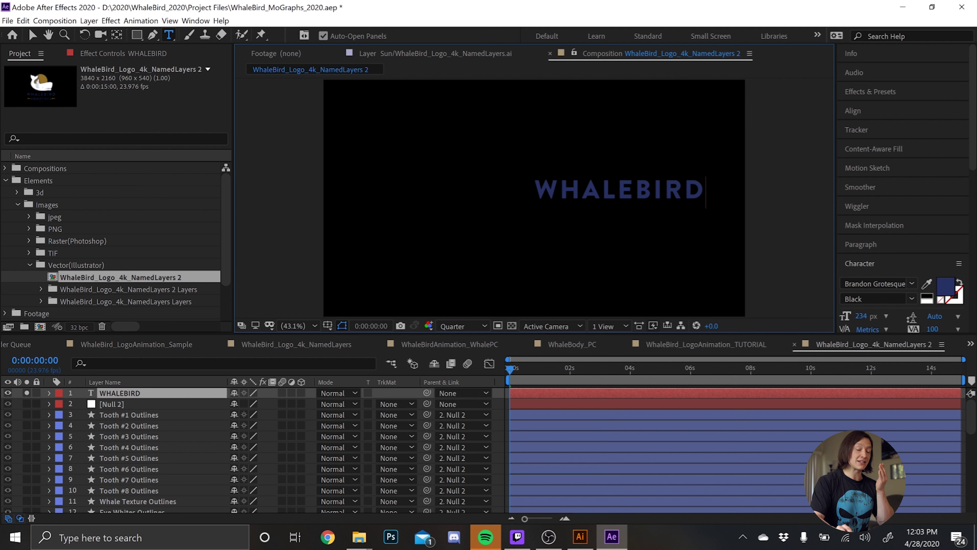
pyautogui.scroll(-3, 904, 231)
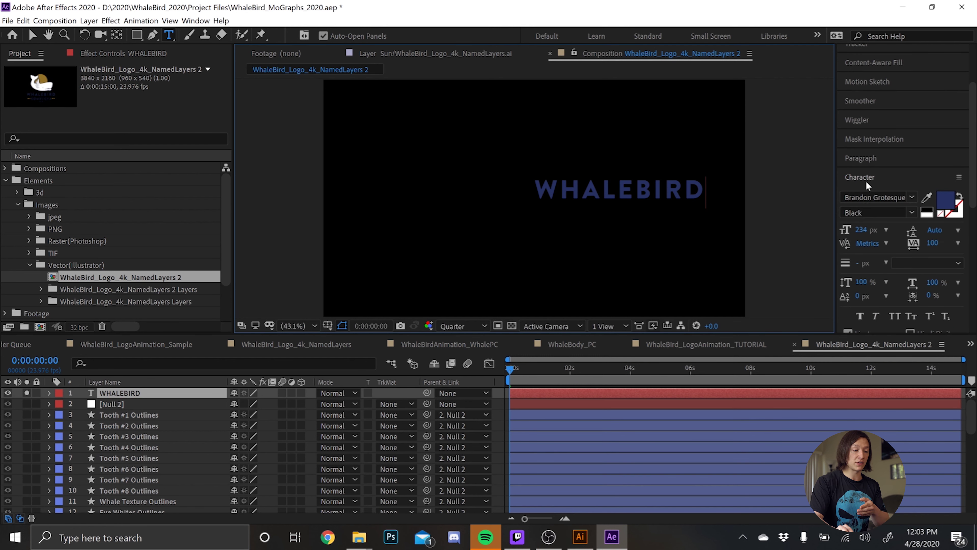
pyautogui.click(869, 157)
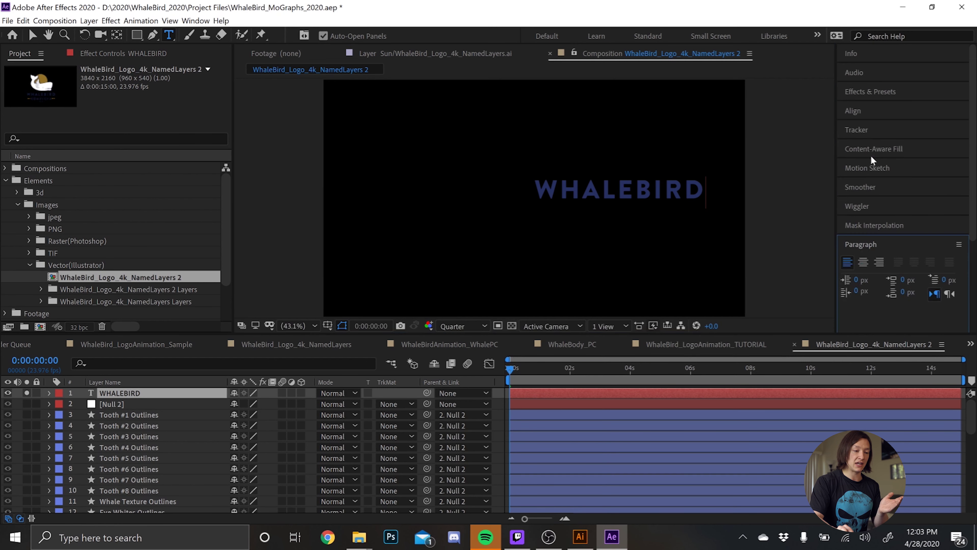
pyautogui.click(864, 265)
pyautogui.click(108, 405)
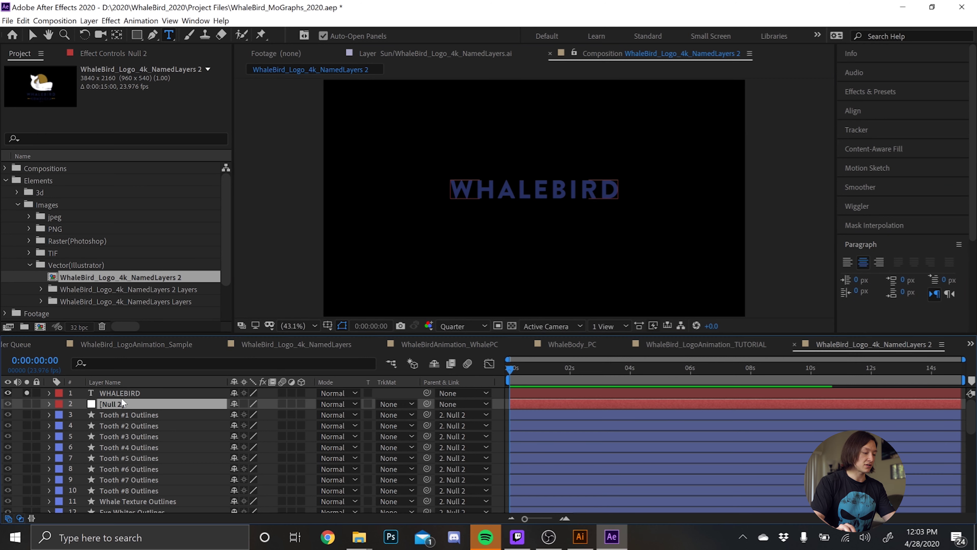
# Centre the WHALEBIRD layer's anchor point and unsolo it so the whole logo shows.
pyautogui.click(588, 391)
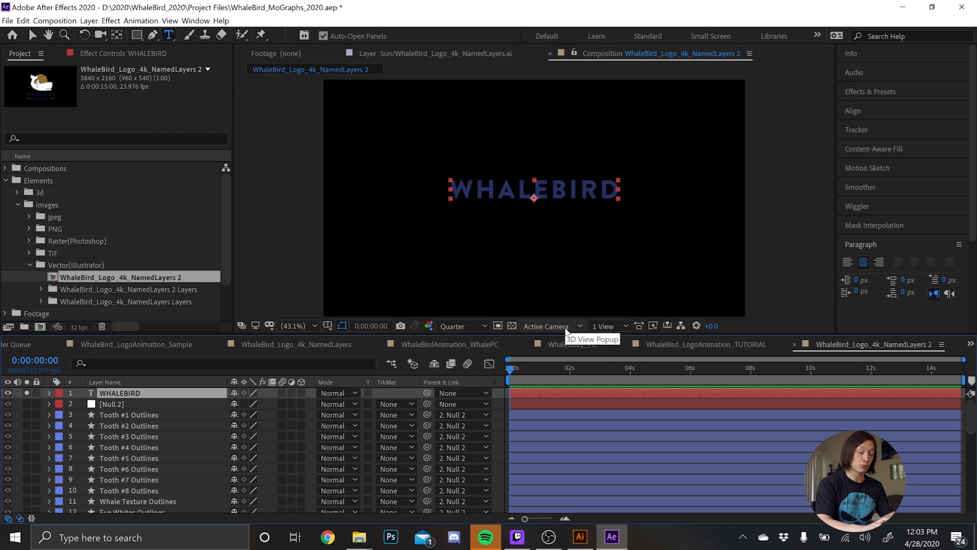
pyautogui.hotkey('ctrl', 'alt', 'Home')
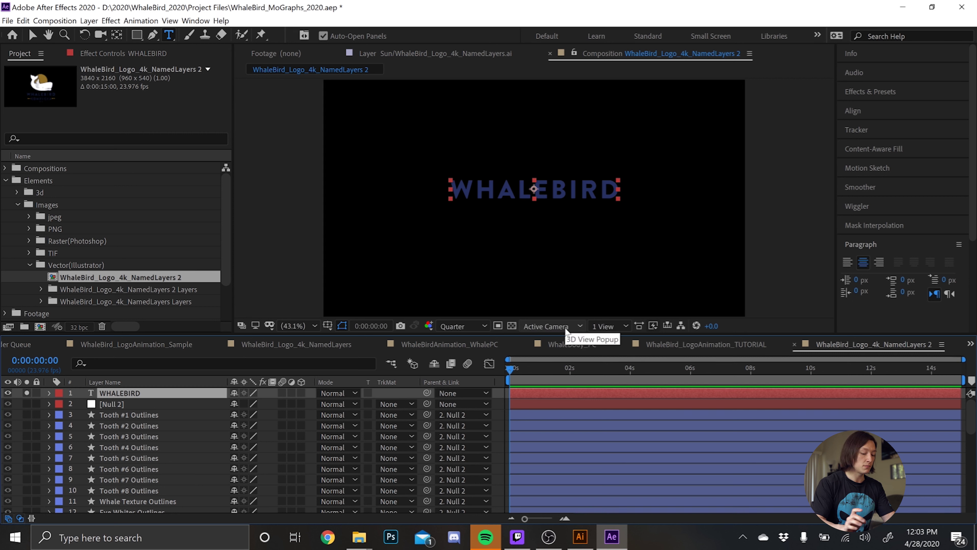
pyautogui.click(27, 392)
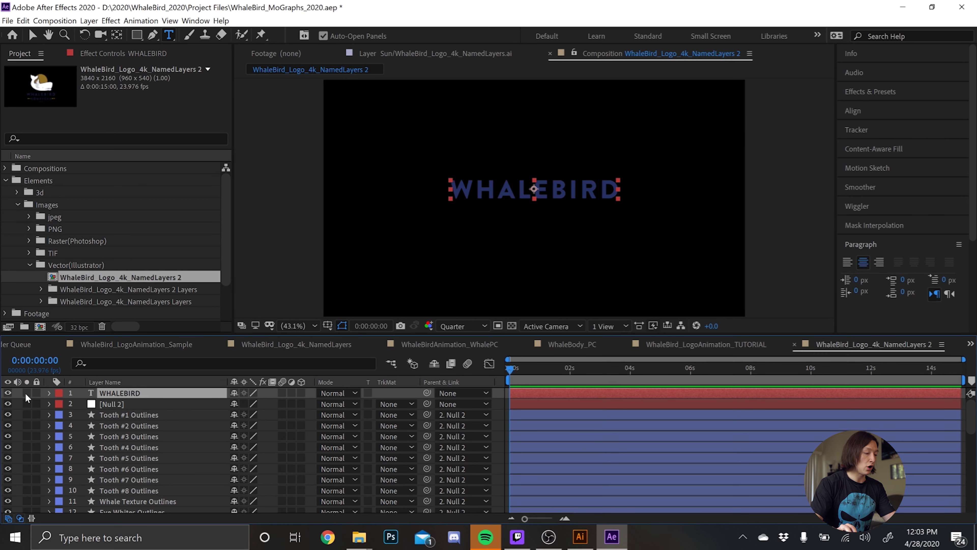
# Drag the live WHALEBIRD text onto the logo lettering and fine-align it while zoomed in.
pyautogui.press('v')
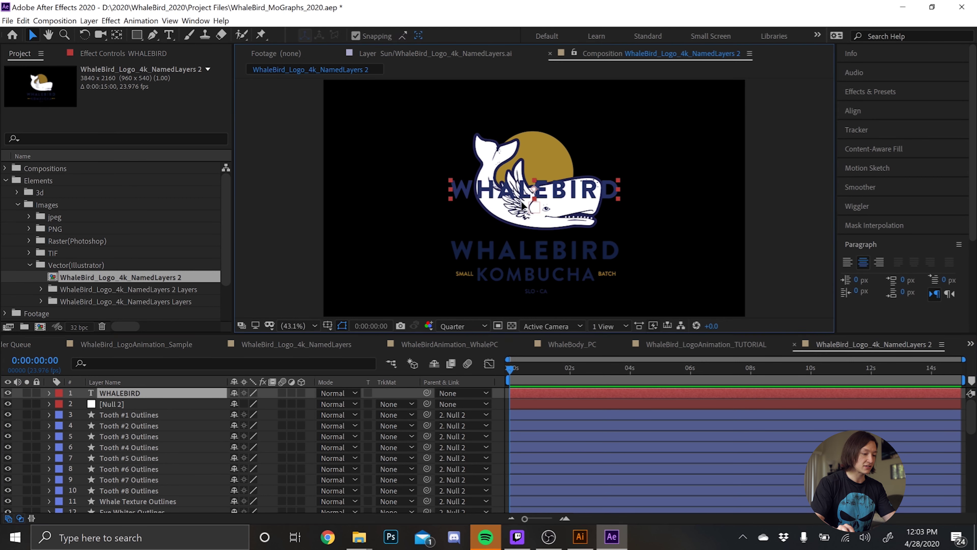
pyautogui.moveTo(524, 213); pyautogui.dragTo(533, 242)
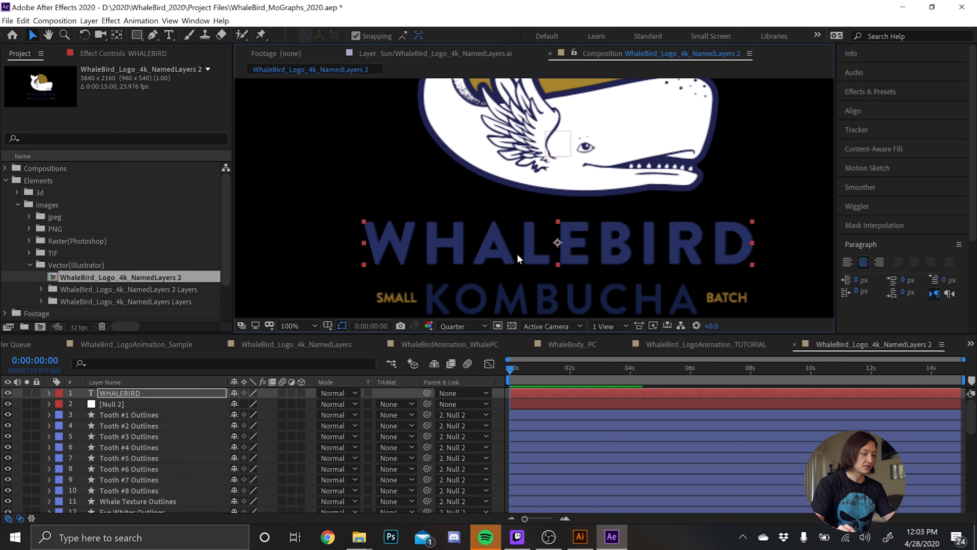
pyautogui.scroll(1, 518, 259)
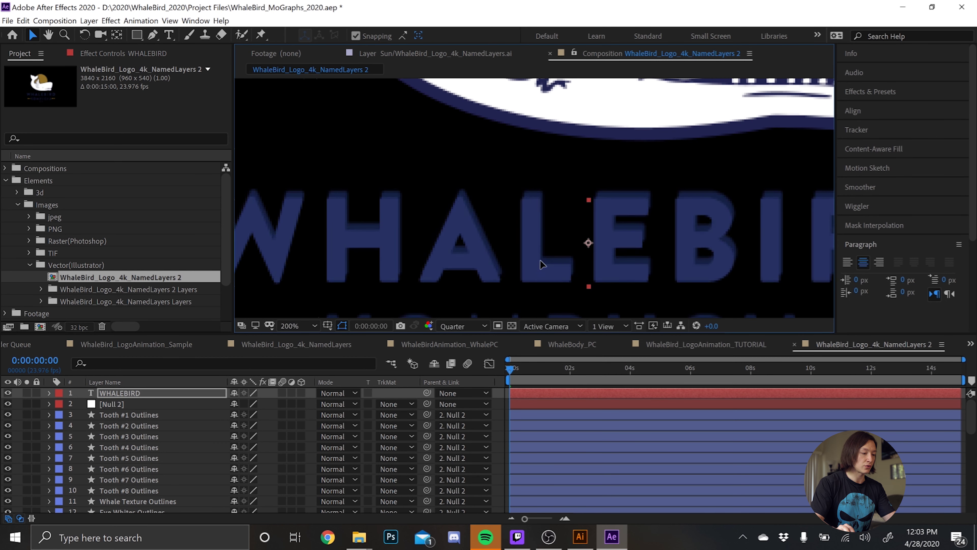
pyautogui.moveTo(541, 265); pyautogui.dragTo(544, 262)
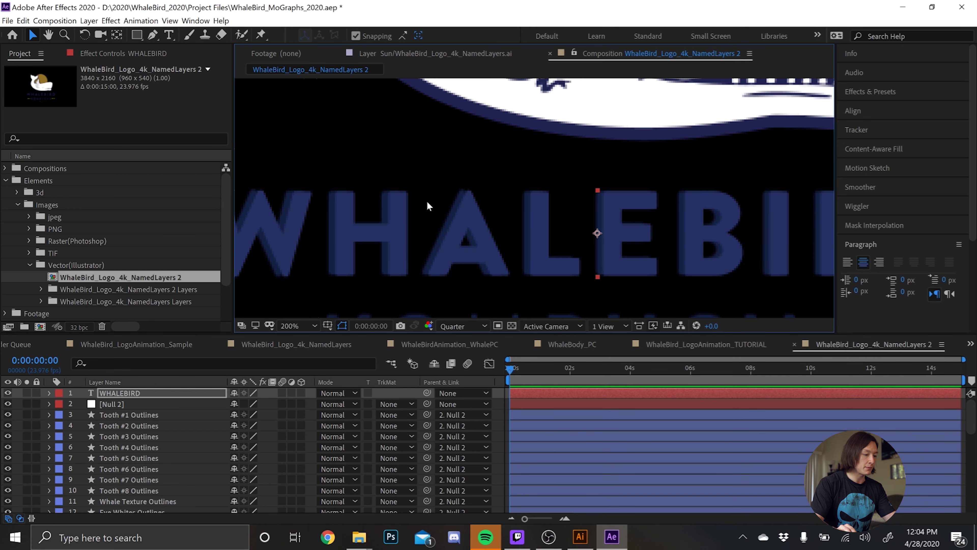
pyautogui.scroll(-2, 427, 203)
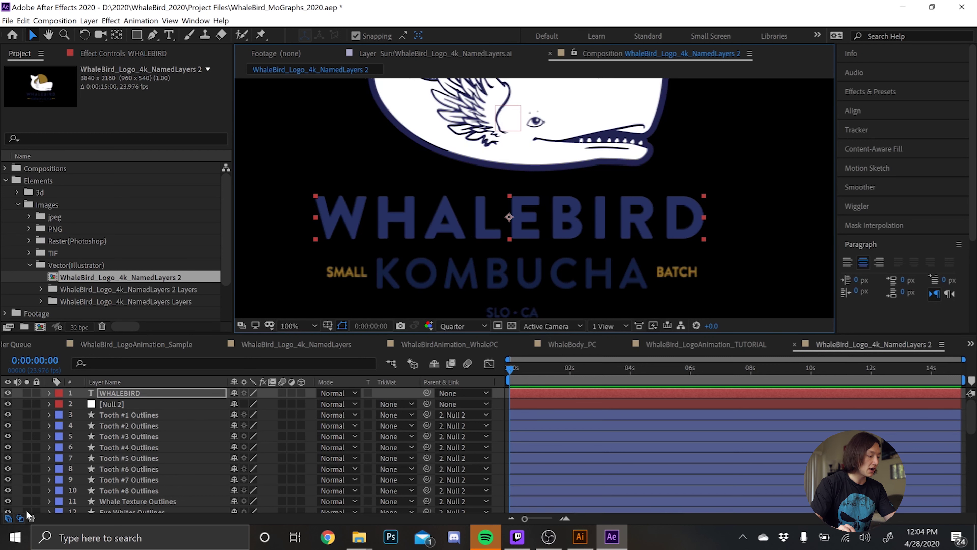
# Delete the original Illustrator Whalebird layer from the comp.
pyautogui.scroll(-8, 113, 456)
pyautogui.click(116, 485)
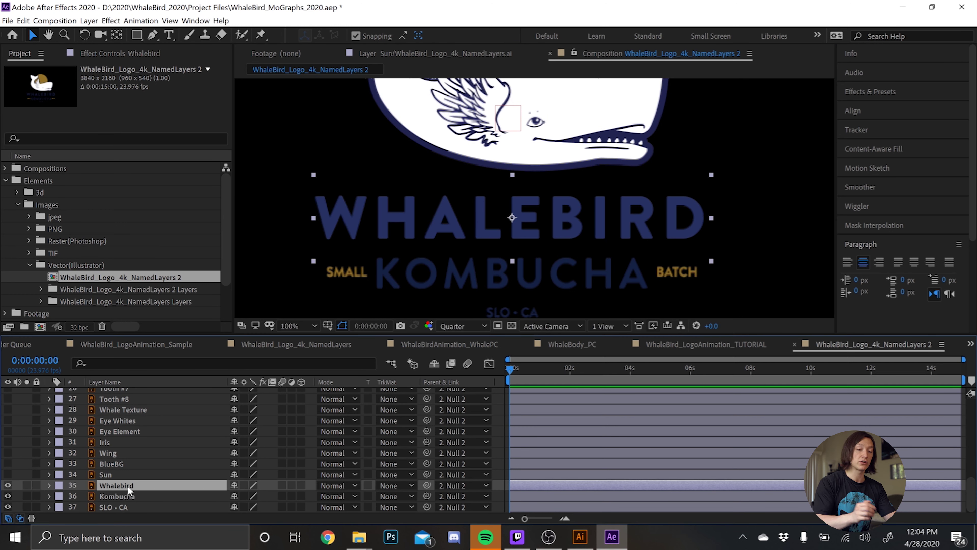
pyautogui.press('Delete')
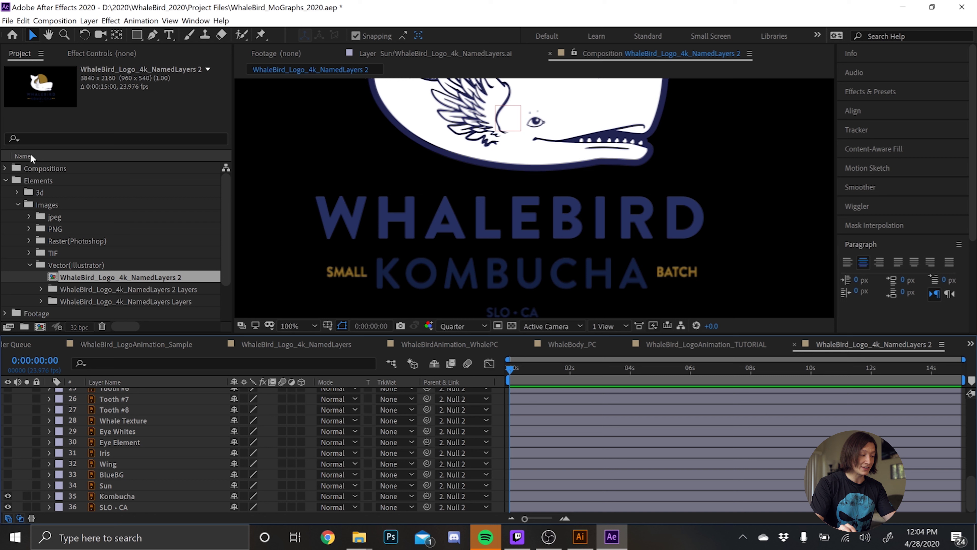
# Expand the Output > Sample folders in the Project panel.
pyautogui.scroll(-2, 72, 264)
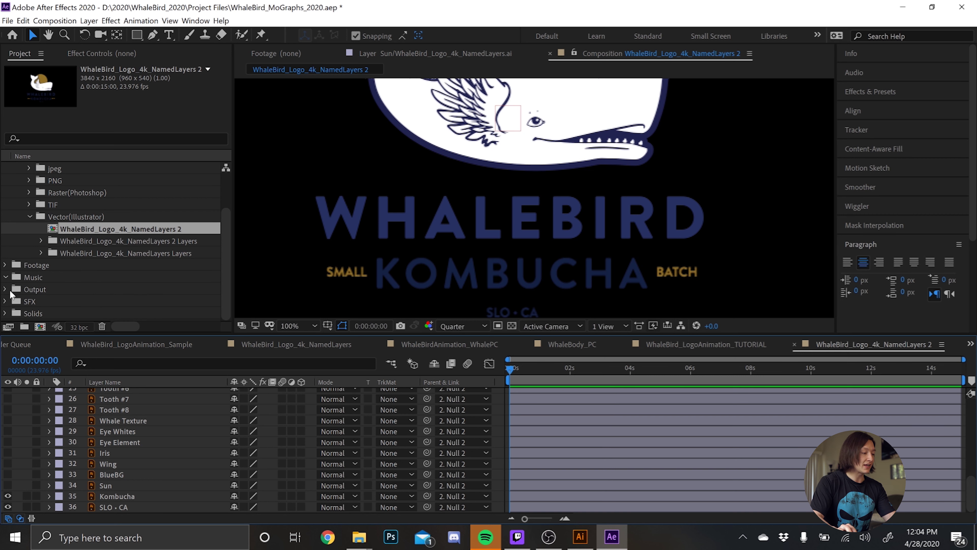
pyautogui.click(5, 289)
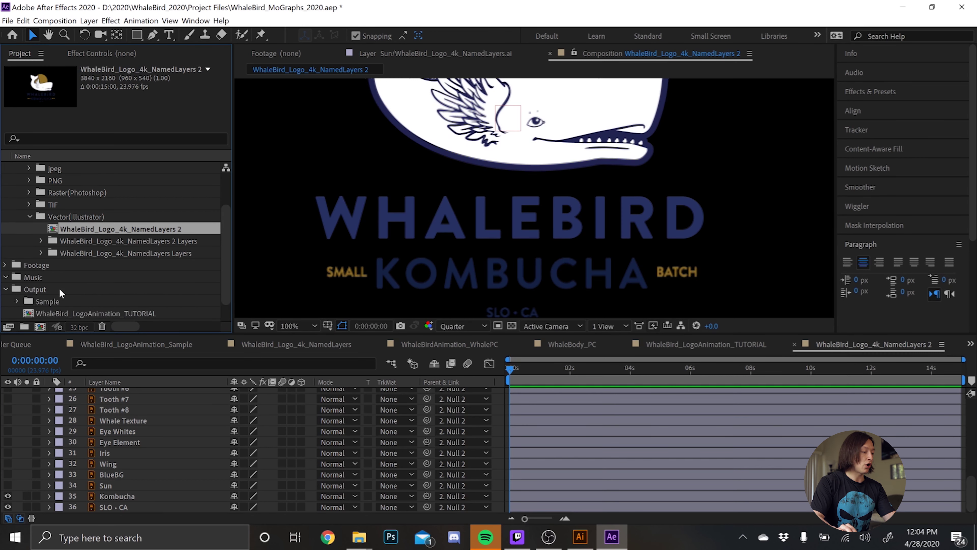
pyautogui.scroll(-1, 29, 287)
pyautogui.click(17, 277)
pyautogui.scroll(-1, 38, 271)
# Open WhaleBird_LogoAnimation_Sample, select its WHALEBIRD layer and scrub through the logo reveal.
pyautogui.doubleClick(40, 254)
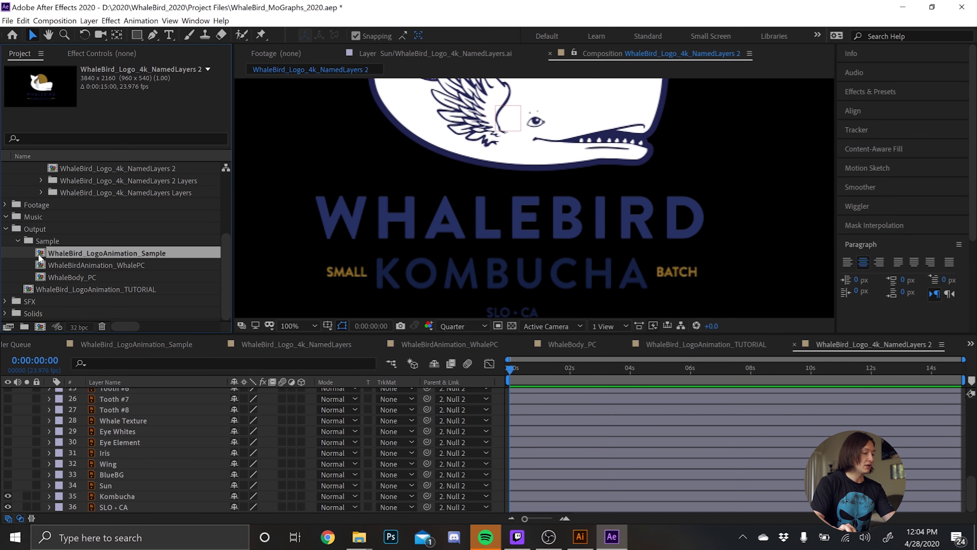
pyautogui.click(142, 414)
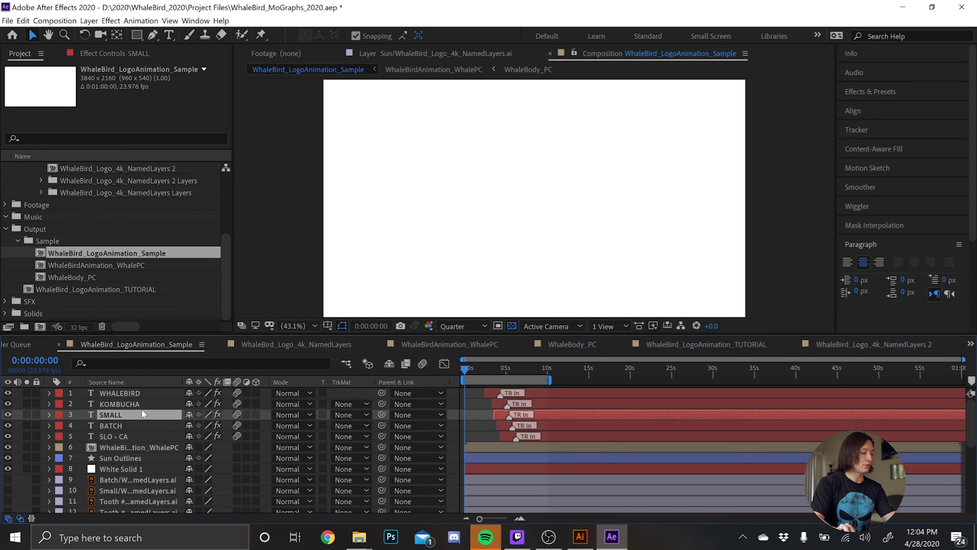
pyautogui.click(163, 395)
pyautogui.moveTo(477, 373)
pyautogui.mouseDown()
pyautogui.moveTo(467, 373)
pyautogui.moveTo(515, 372)
pyautogui.mouseUp()
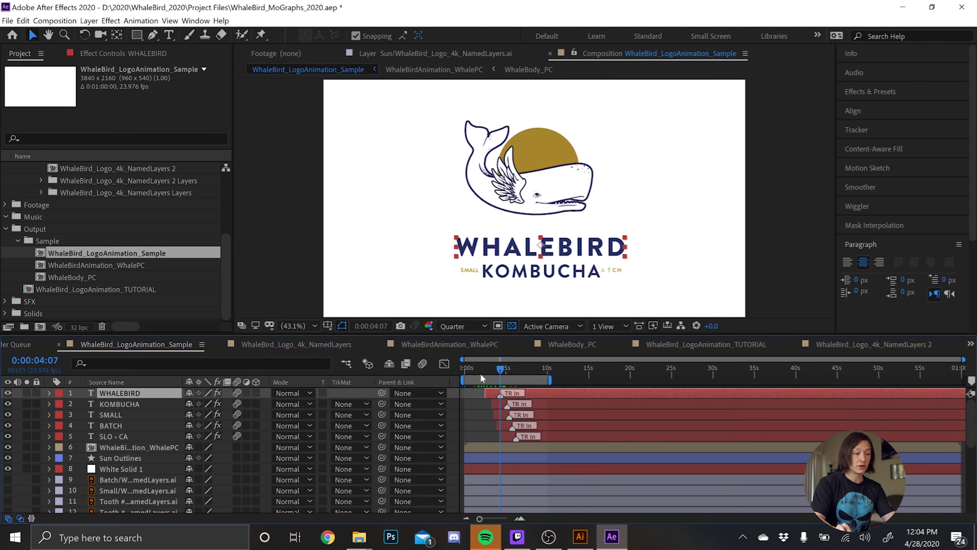
pyautogui.press('space')
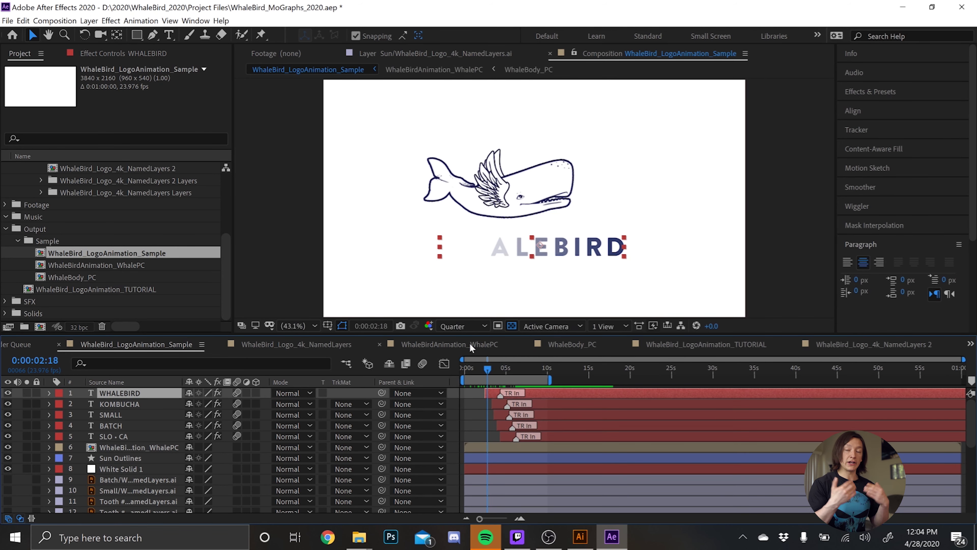